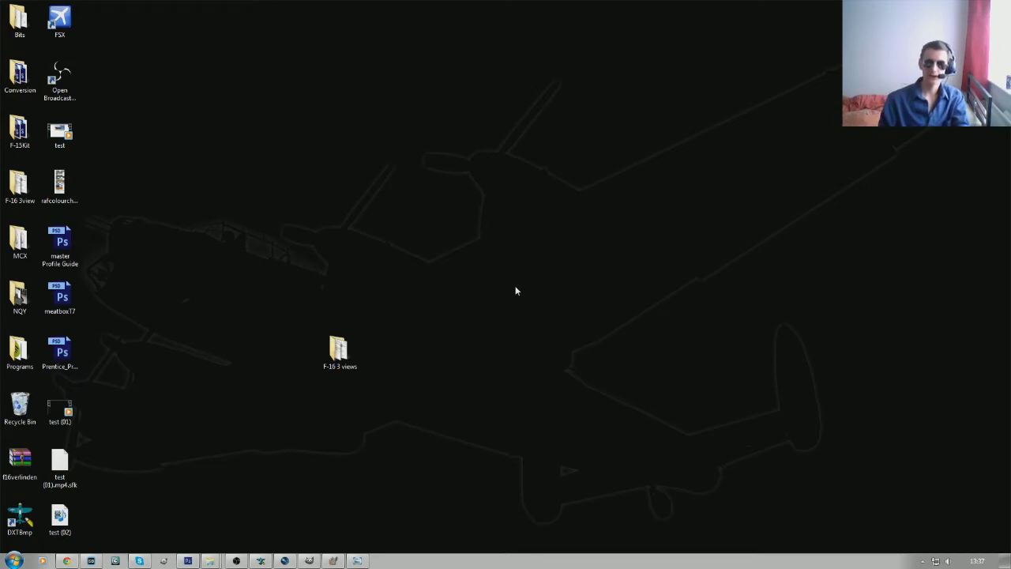
# Step: Restore the minimized GIMP windows from the taskbar
pyautogui.moveTo(334, 561)
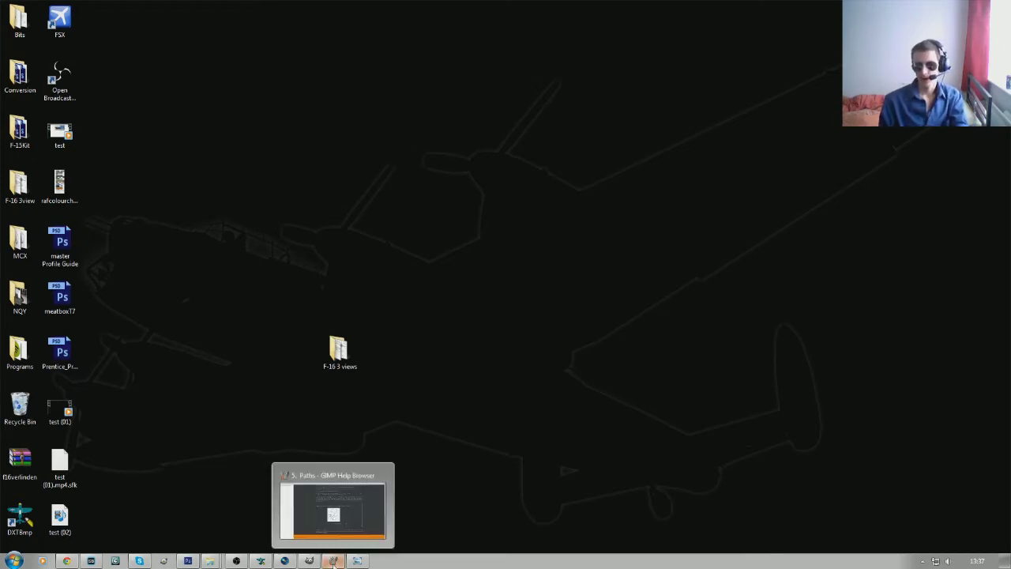
pyautogui.click(334, 561)
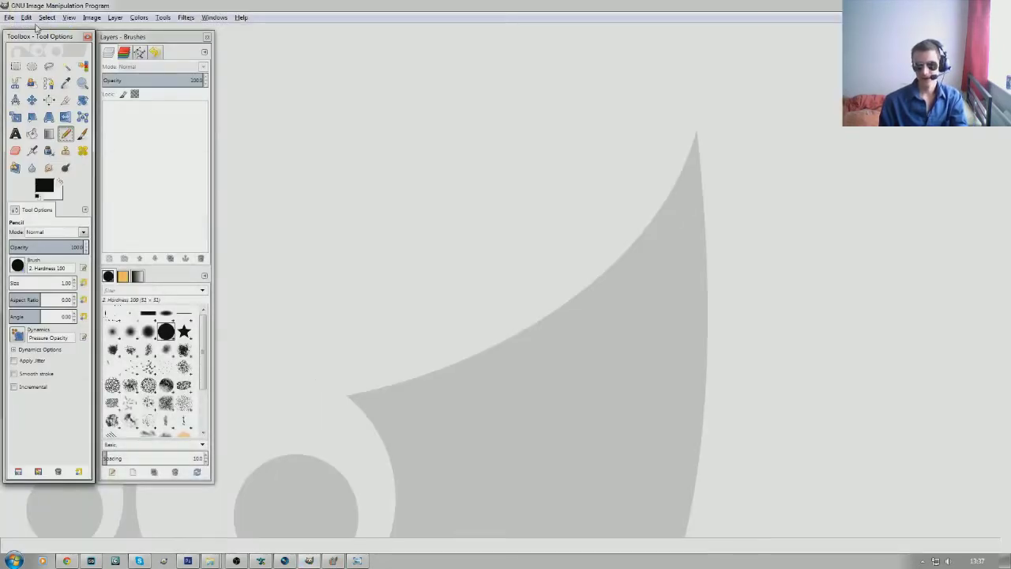
# Step: Create a new 1024 × 1024 pixel image via File > New
pyautogui.click(9, 17)
pyautogui.click(20, 30)
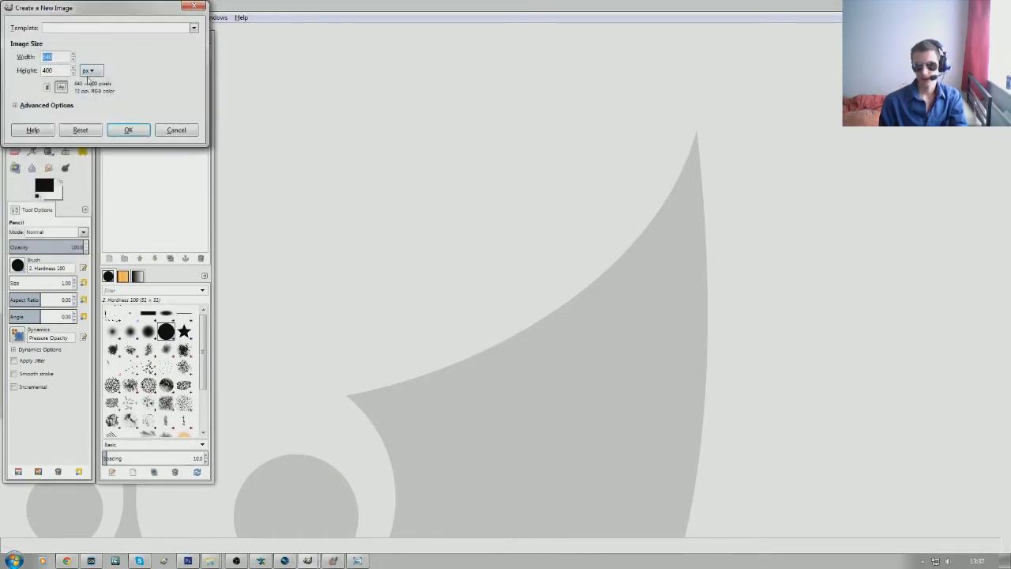
pyautogui.write('1024')
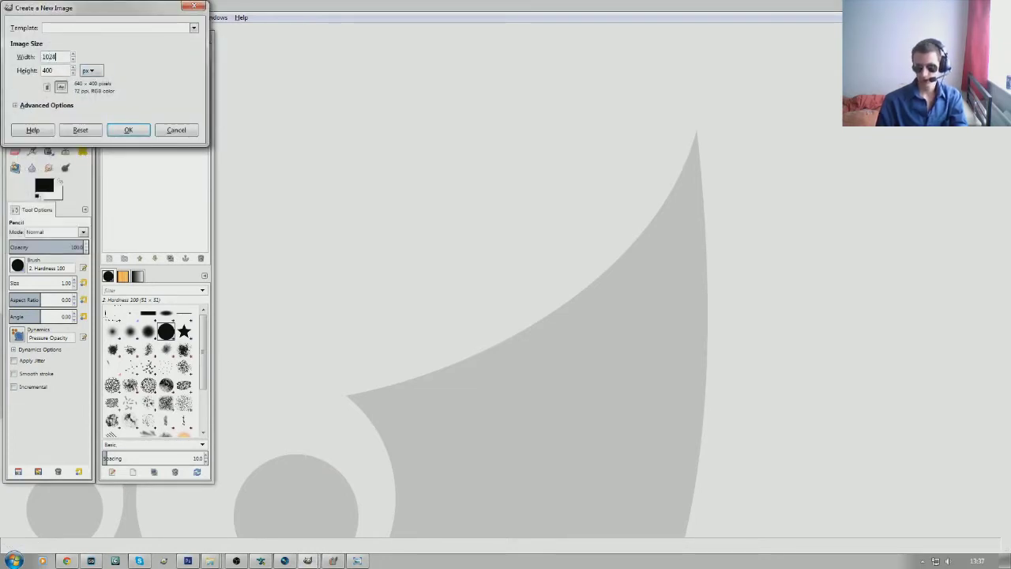
pyautogui.press('Tab')
pyautogui.write('1')
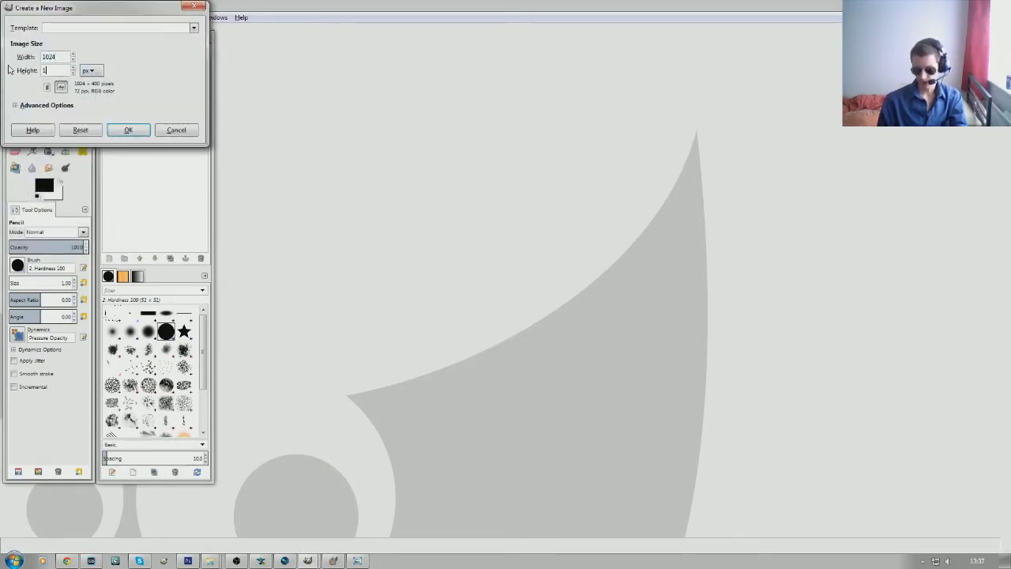
pyautogui.press('Return')
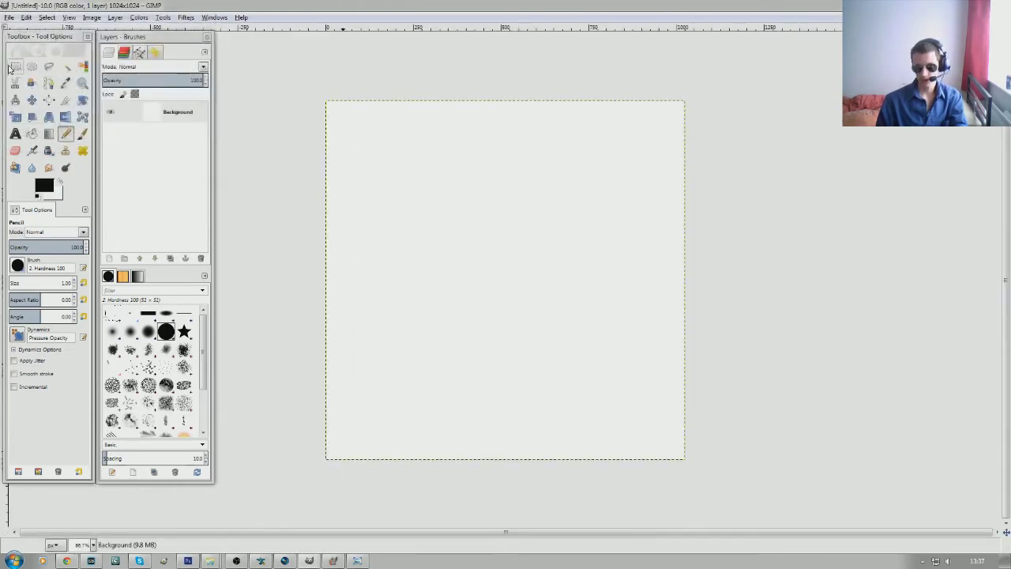
pyautogui.click(65, 135)
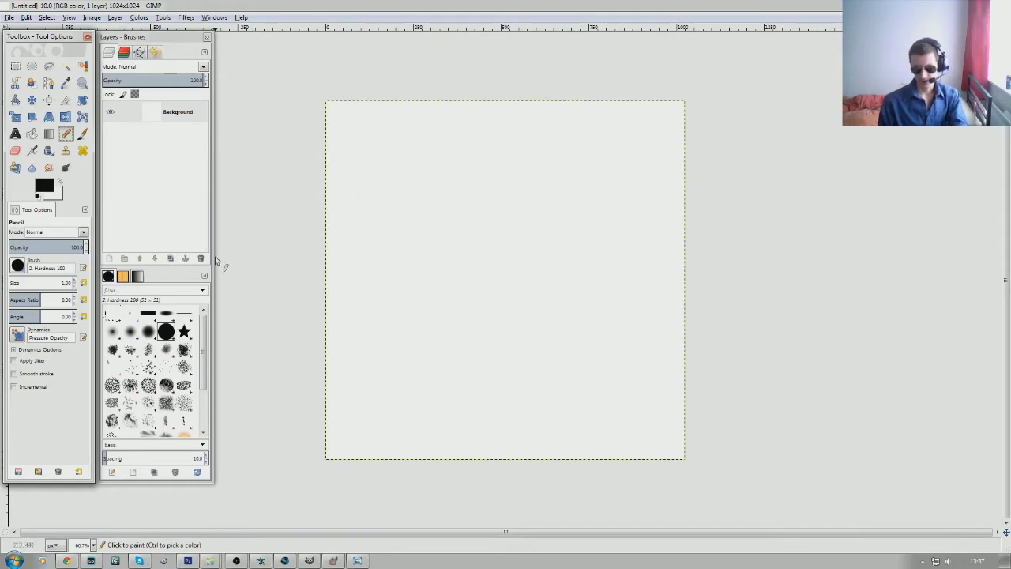
# Step: Set the blank canvas zoom to 100% from the status-bar zoom list
pyautogui.click(93, 544)
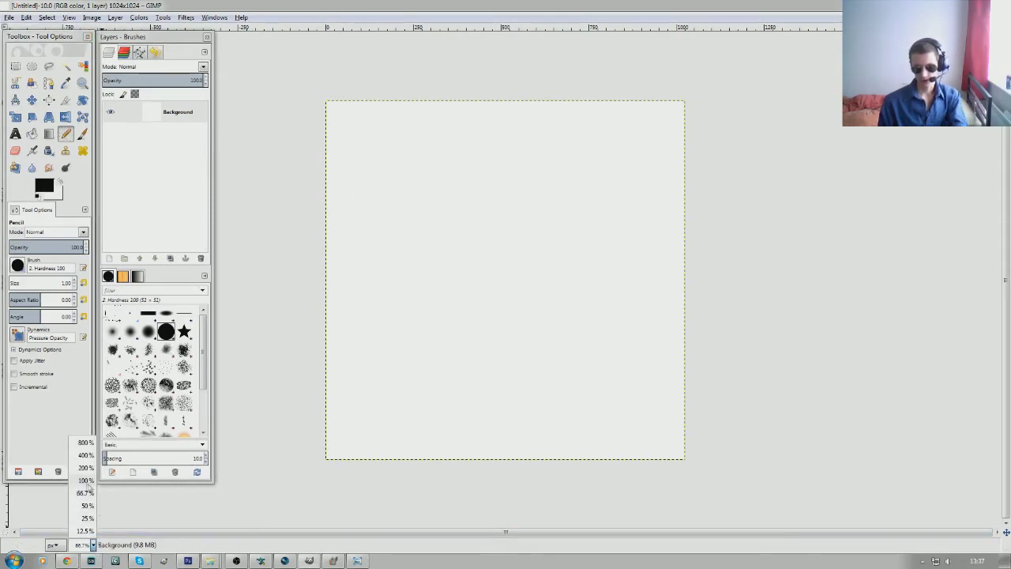
pyautogui.click(86, 480)
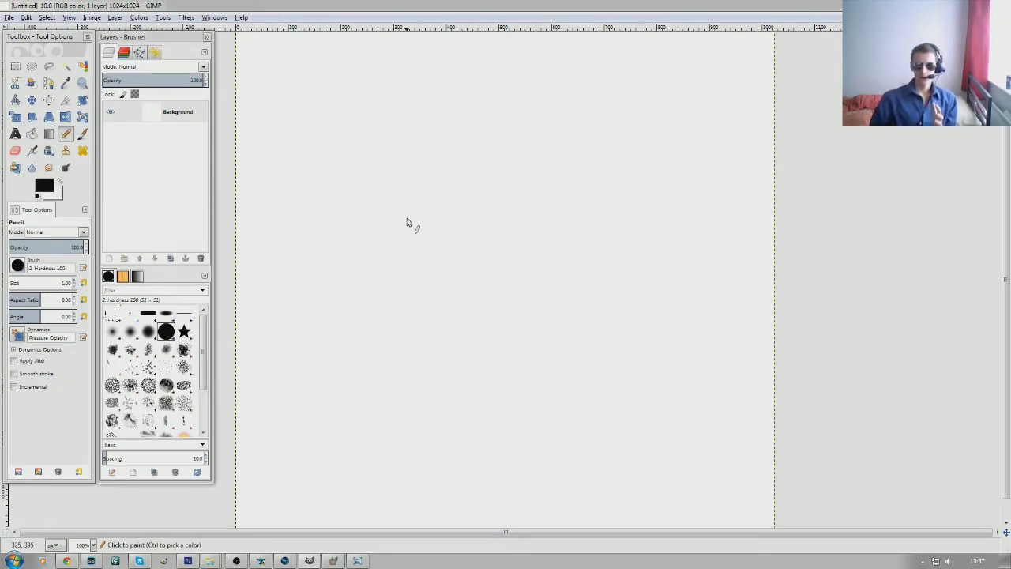
# Step: Pencil an I-shaped figure: two horizontal bars, a short line above the lower bar, and a vertical stem
pyautogui.click(336, 210)
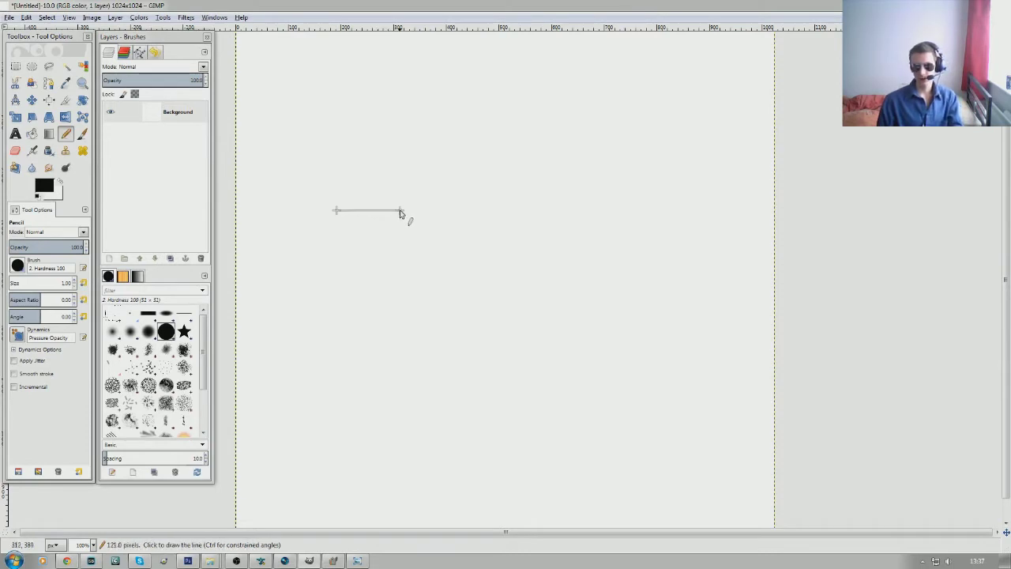
pyautogui.keyDown('shift'); pyautogui.click(401, 210); pyautogui.keyUp('shift')
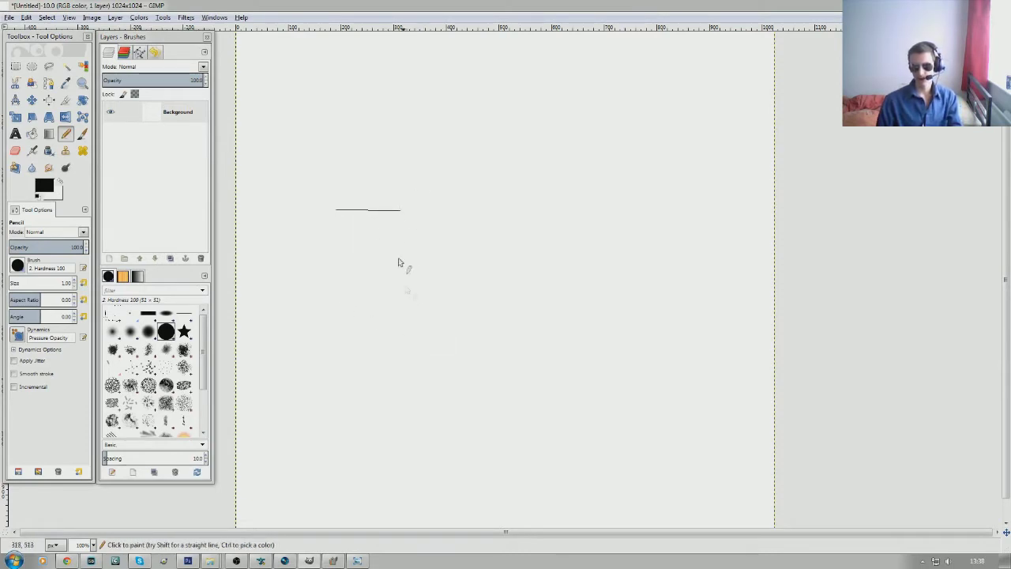
pyautogui.click(336, 266)
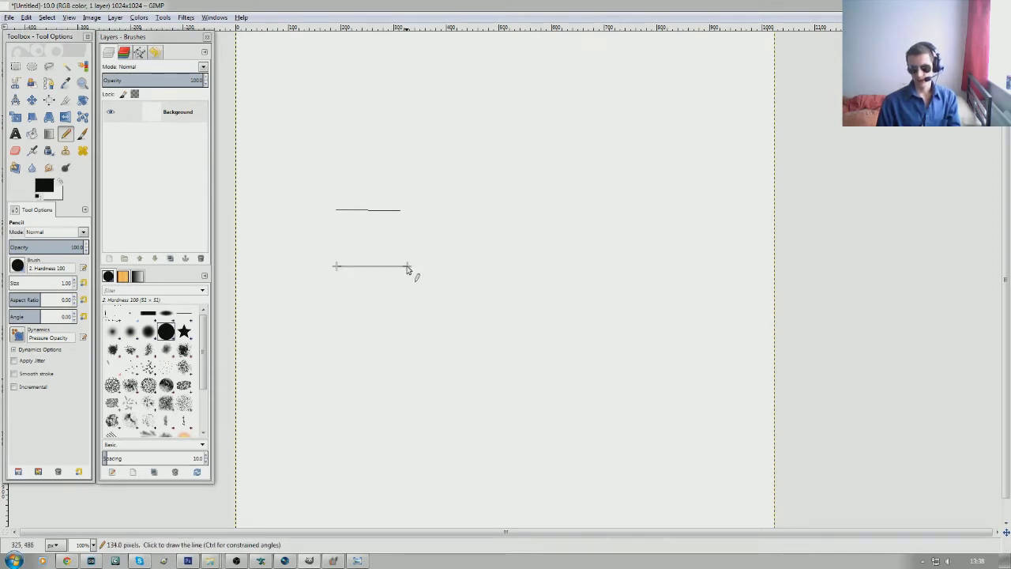
pyautogui.click(406, 268)
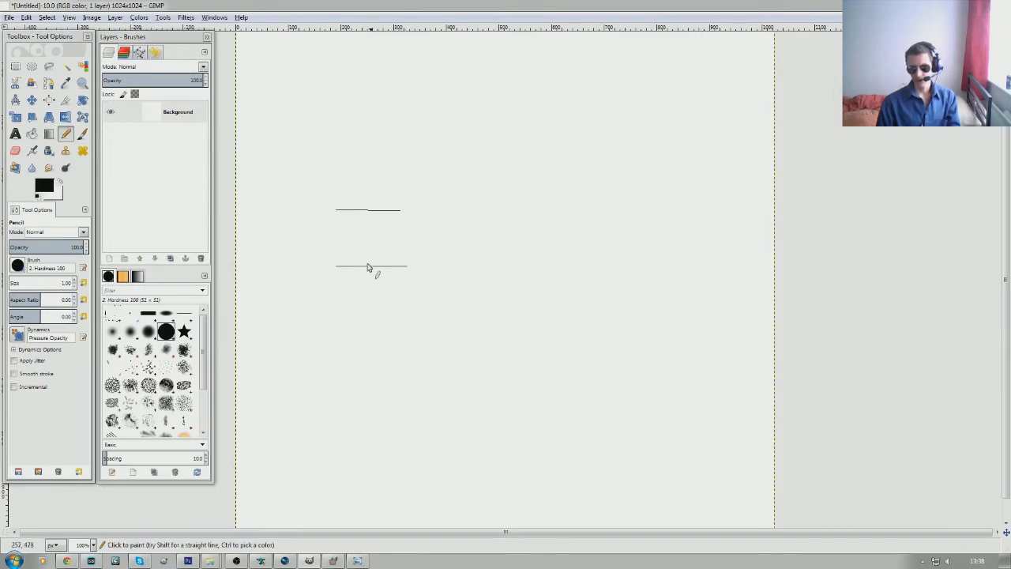
pyautogui.click(410, 262)
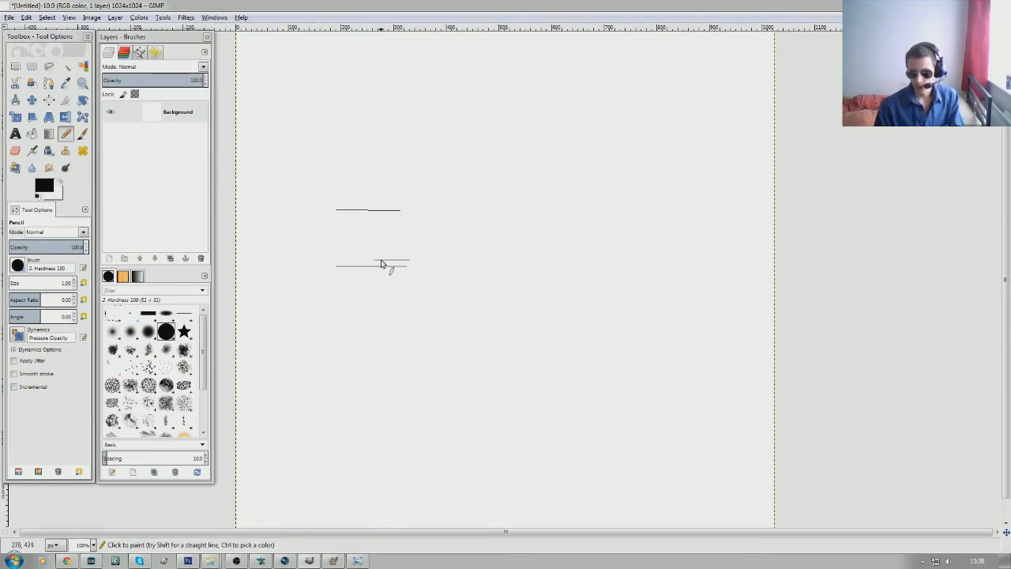
pyautogui.keyDown('shift'); pyautogui.click(381, 212); pyautogui.keyUp('shift')
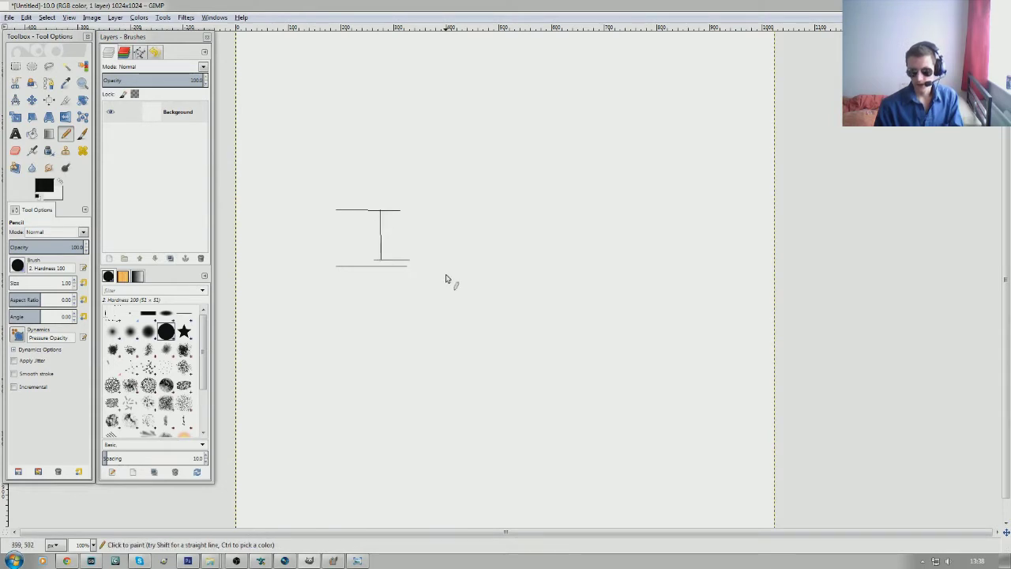
pyautogui.click(48, 83)
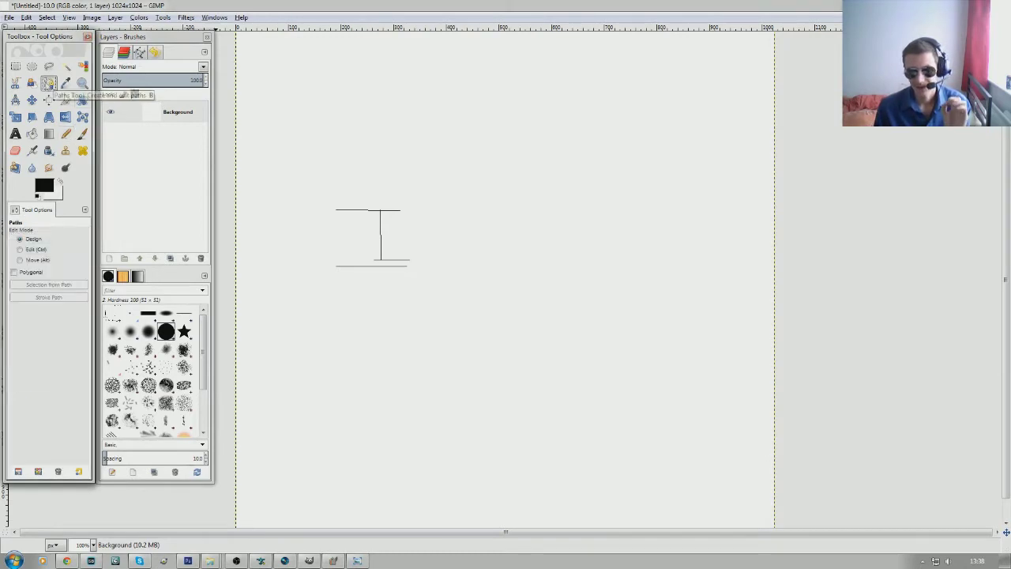
# Step: Zoom the canvas to 400% and scroll to the drawn lines
pyautogui.click(85, 545)
pyautogui.click(86, 462)
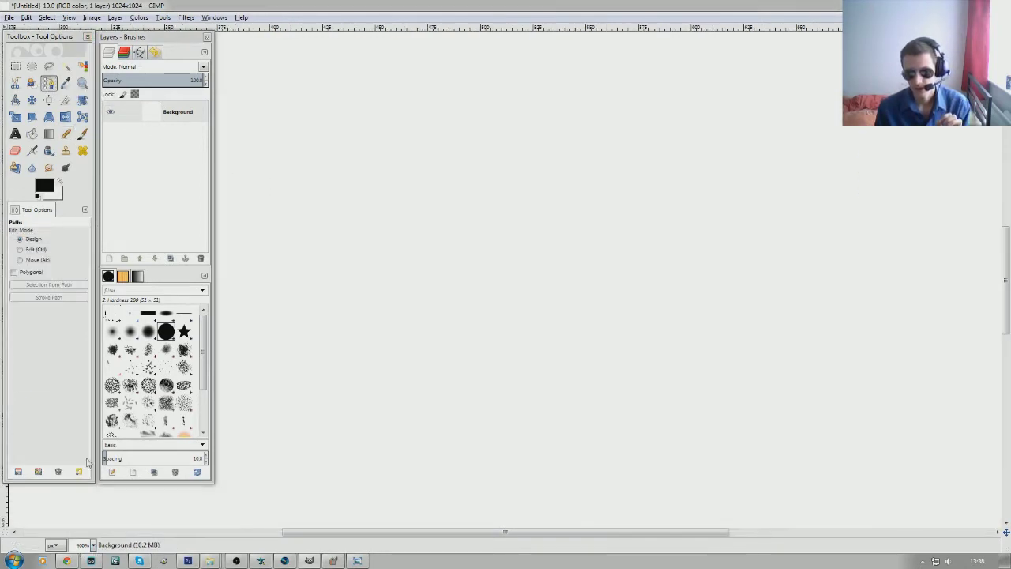
pyautogui.moveTo(411, 533); pyautogui.dragTo(215, 537)
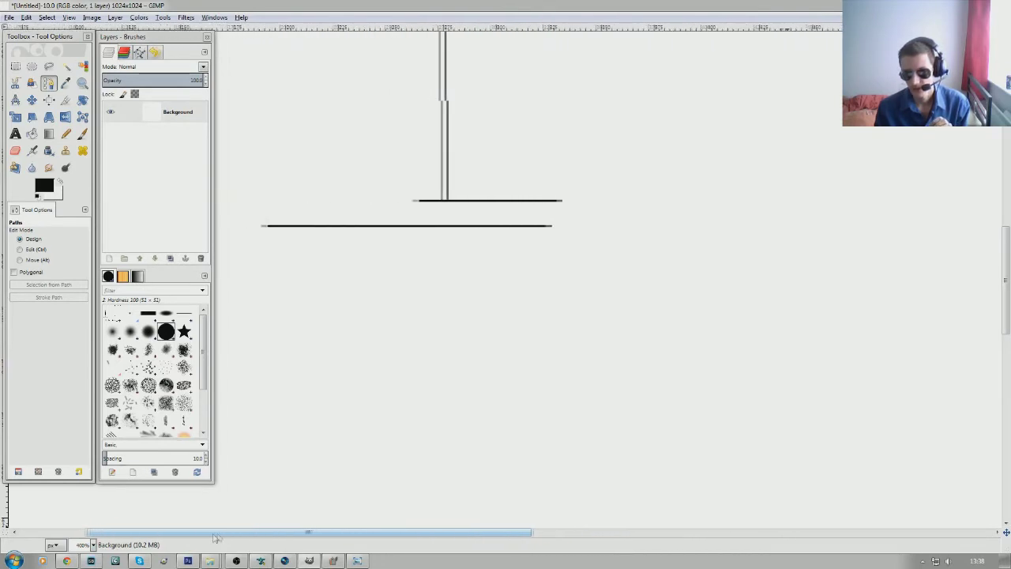
pyautogui.scroll(3, 518, 386)
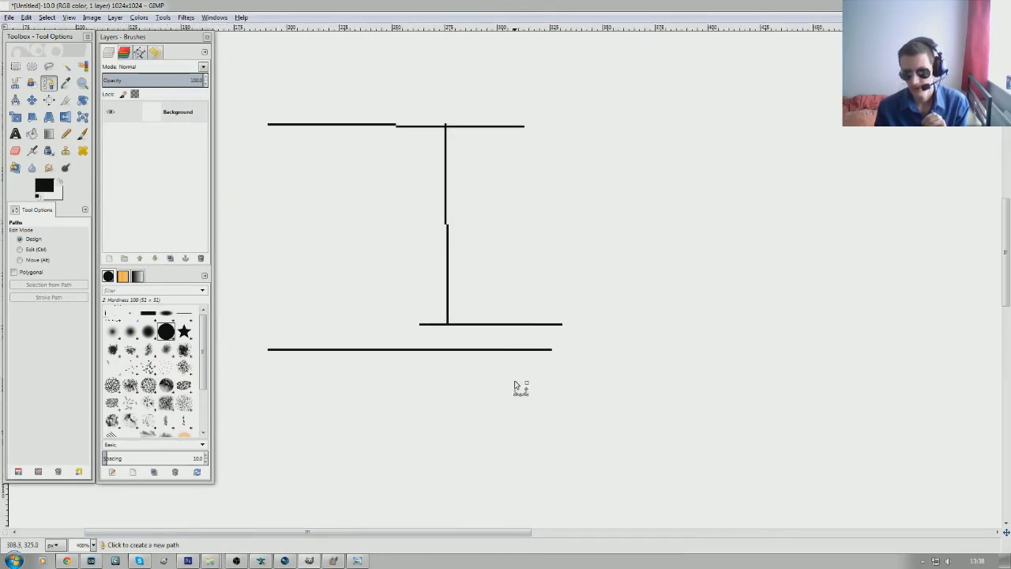
# Step: Lay a curved path from the top line's right end past the lower line, and show the Paths list
pyautogui.click(523, 126)
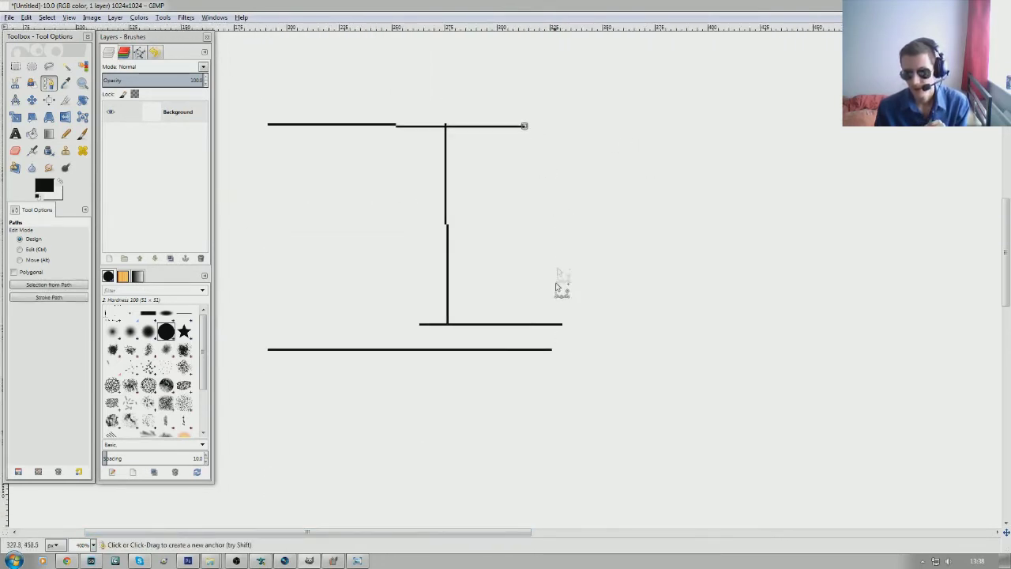
pyautogui.click(560, 324)
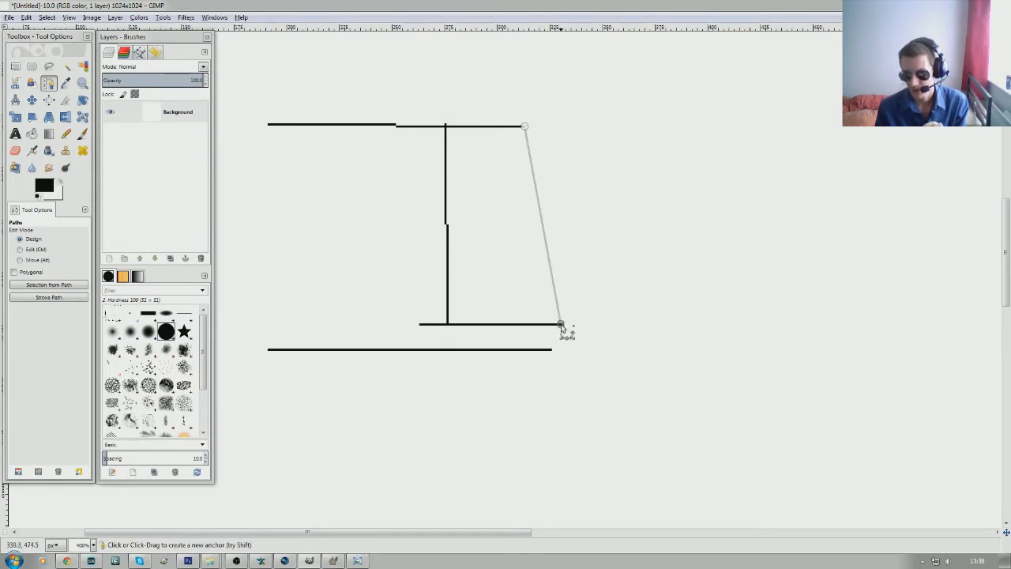
pyautogui.moveTo(559, 325); pyautogui.dragTo(561, 458)
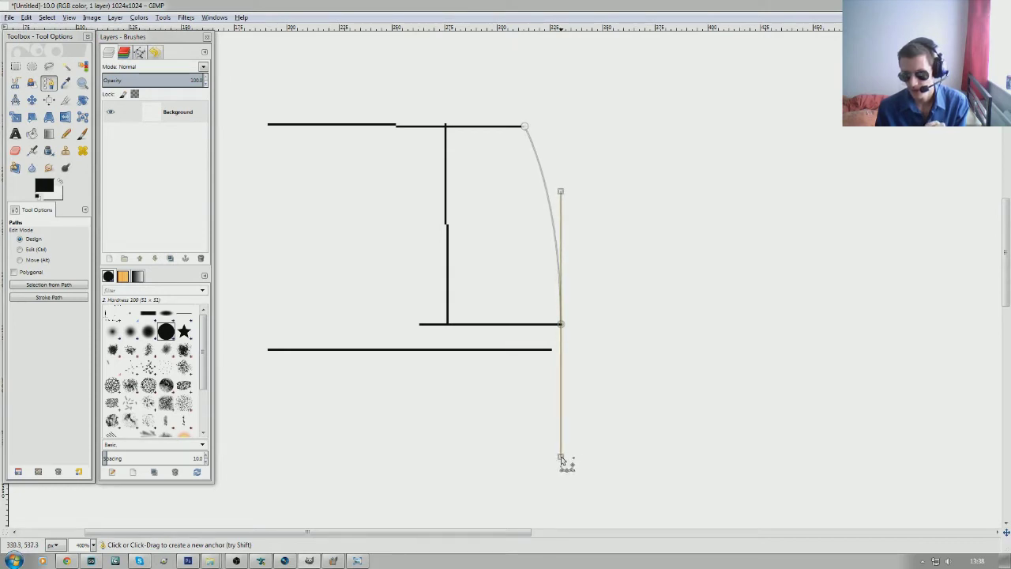
pyautogui.moveTo(561, 458); pyautogui.dragTo(561, 458)
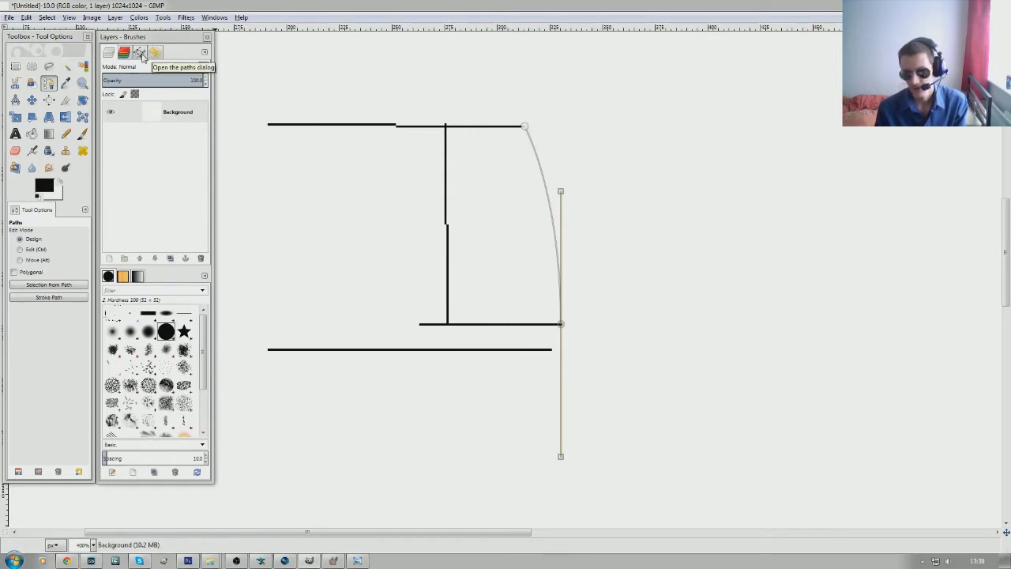
pyautogui.click(140, 53)
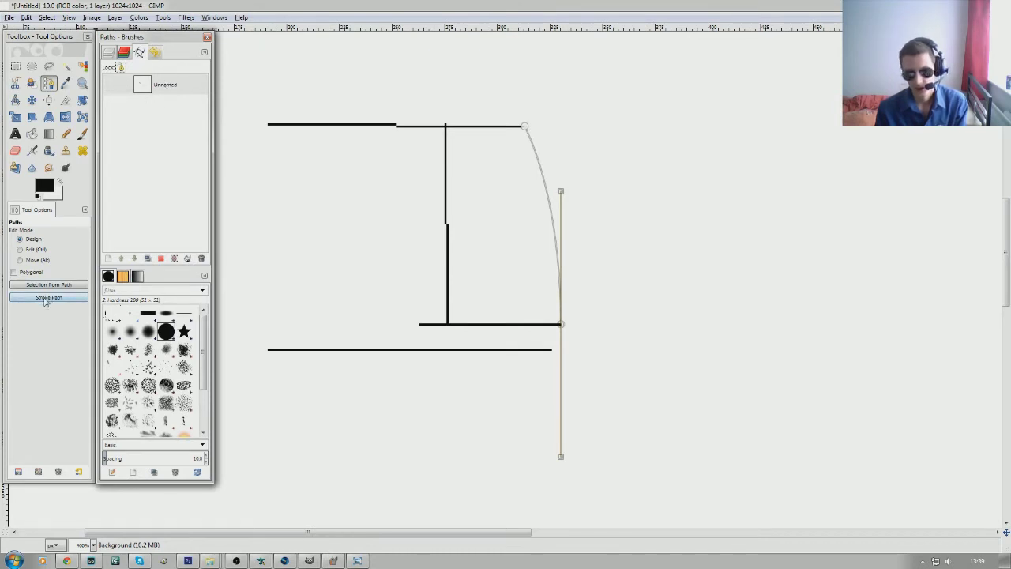
# Step: Hide the path outline by switching to the Paintbrush and back to the Paths tool
pyautogui.click(83, 136)
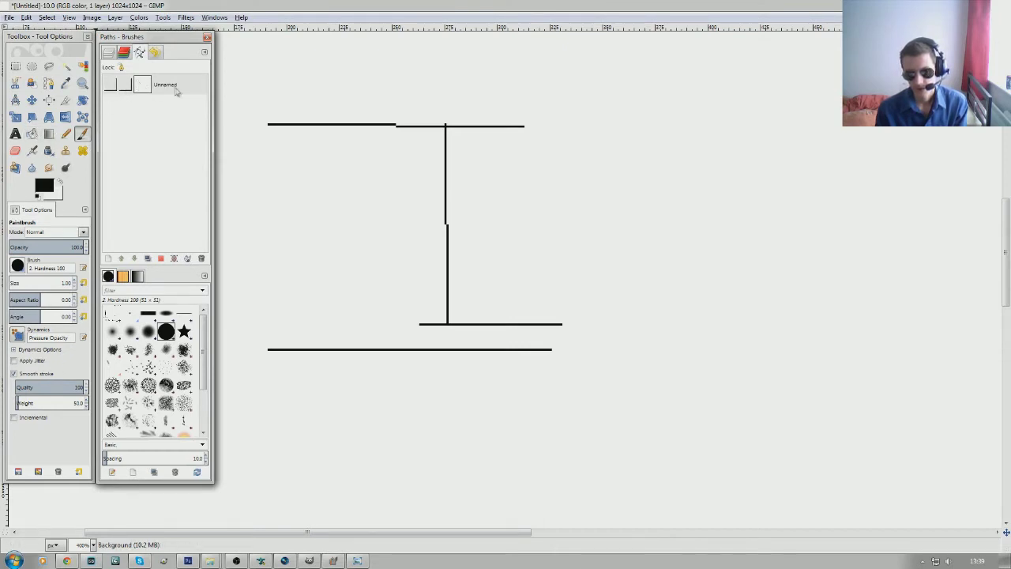
pyautogui.click(49, 84)
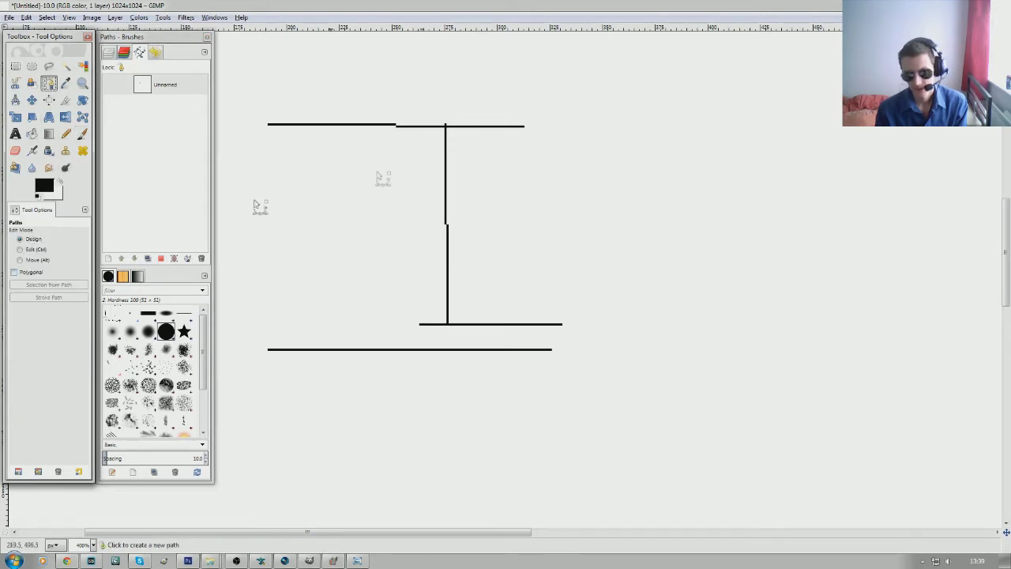
# Step: Check the Unnamed path's attributes without renaming it, then toggle its visibility and link
pyautogui.click(162, 86)
pyautogui.rightClick(162, 86)
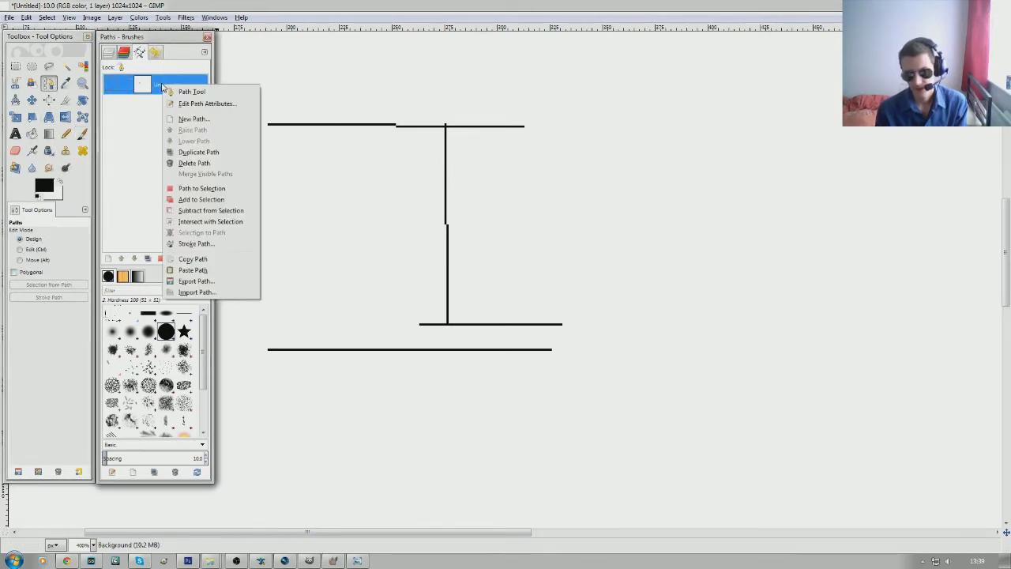
pyautogui.click(190, 105)
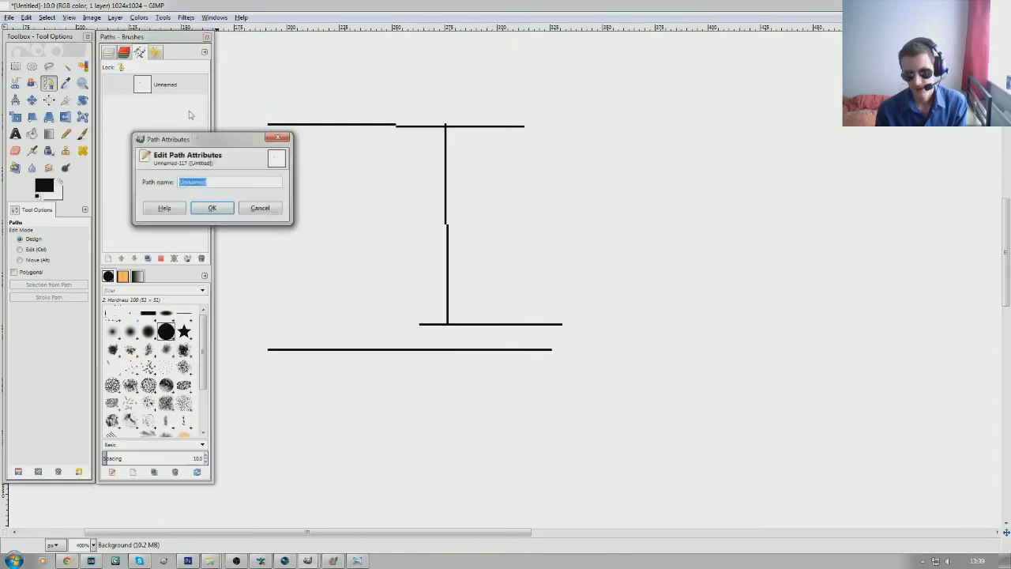
pyautogui.click(255, 207)
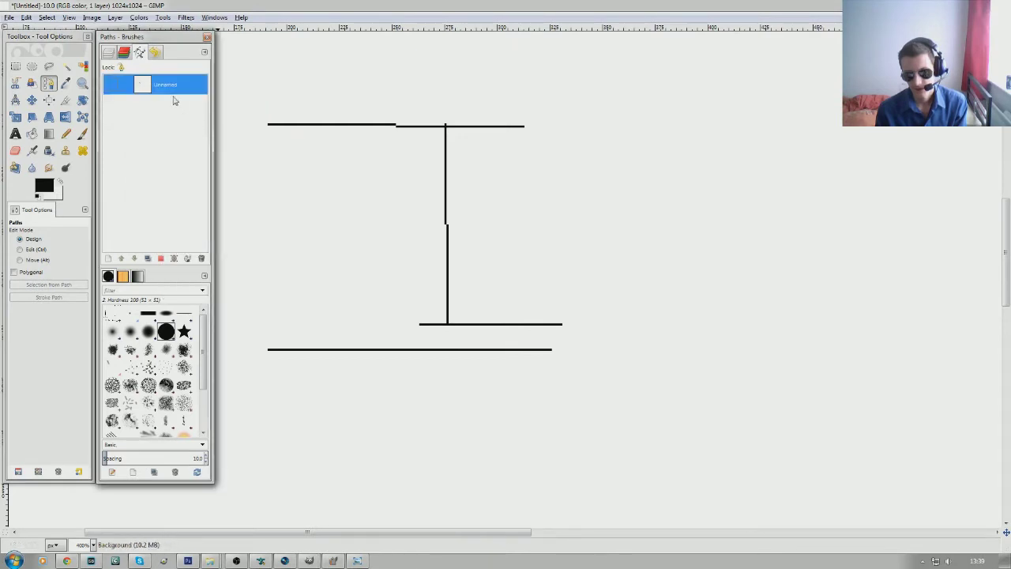
pyautogui.click(114, 85)
pyautogui.click(126, 88)
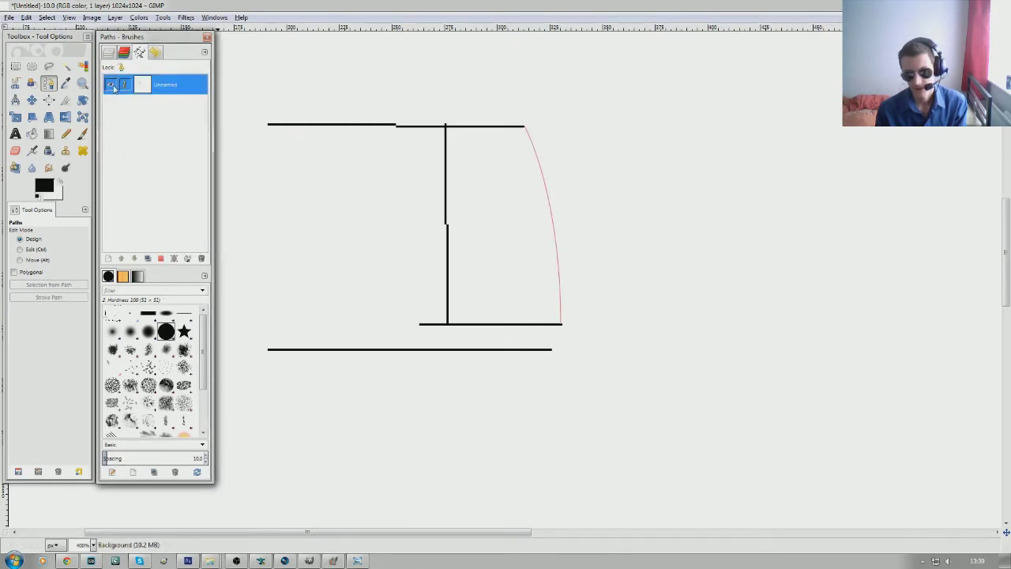
pyautogui.click(112, 86)
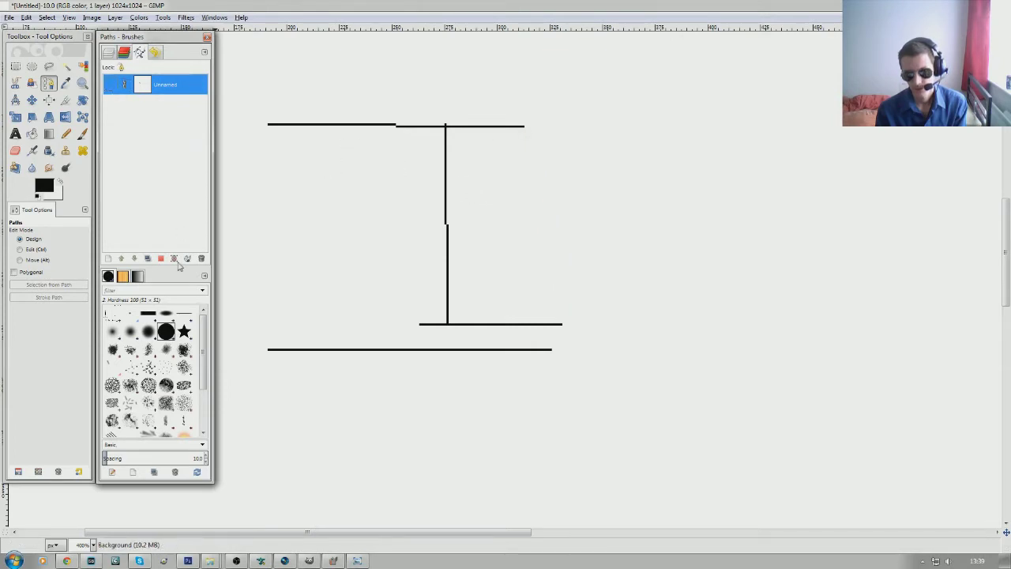
# Step: Activate the Unnamed path for editing and open its Stroke Path settings
pyautogui.click(108, 53)
pyautogui.click(140, 52)
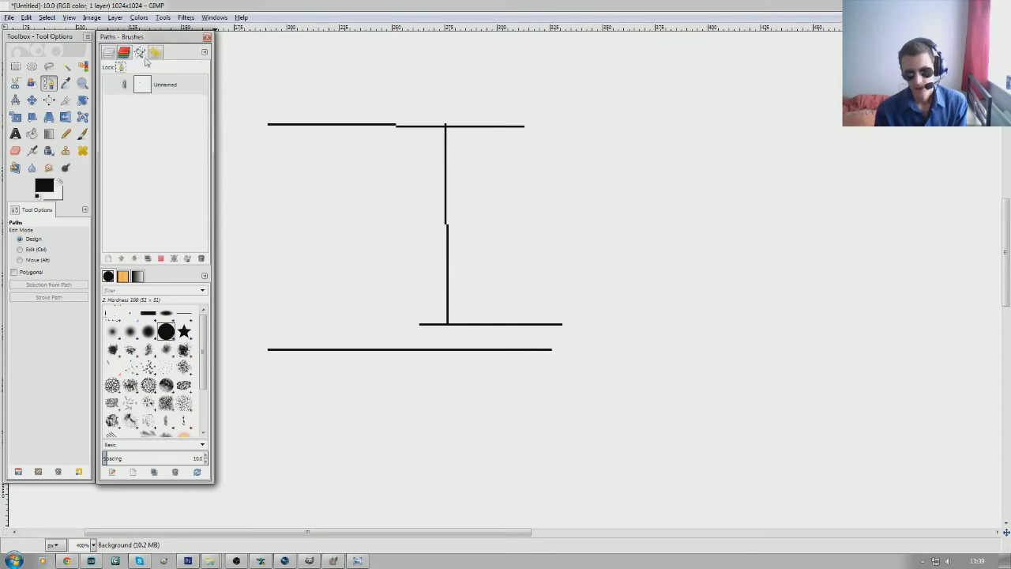
pyautogui.click(166, 86)
pyautogui.click(166, 86)
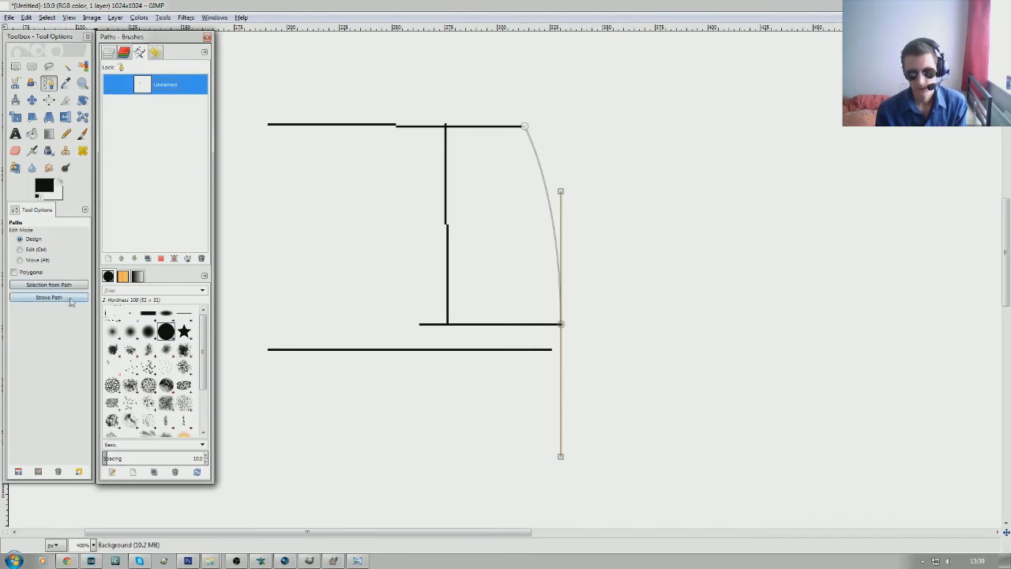
pyautogui.click(62, 299)
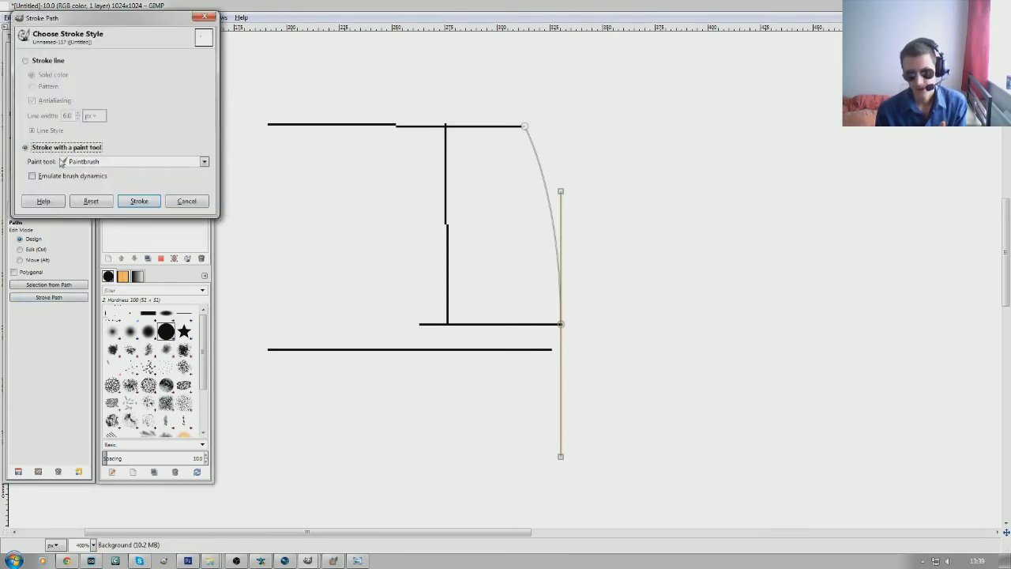
# Step: Stroke the curve path using the Paintbrush paint tool, leaving a dark curved line
pyautogui.click(26, 60)
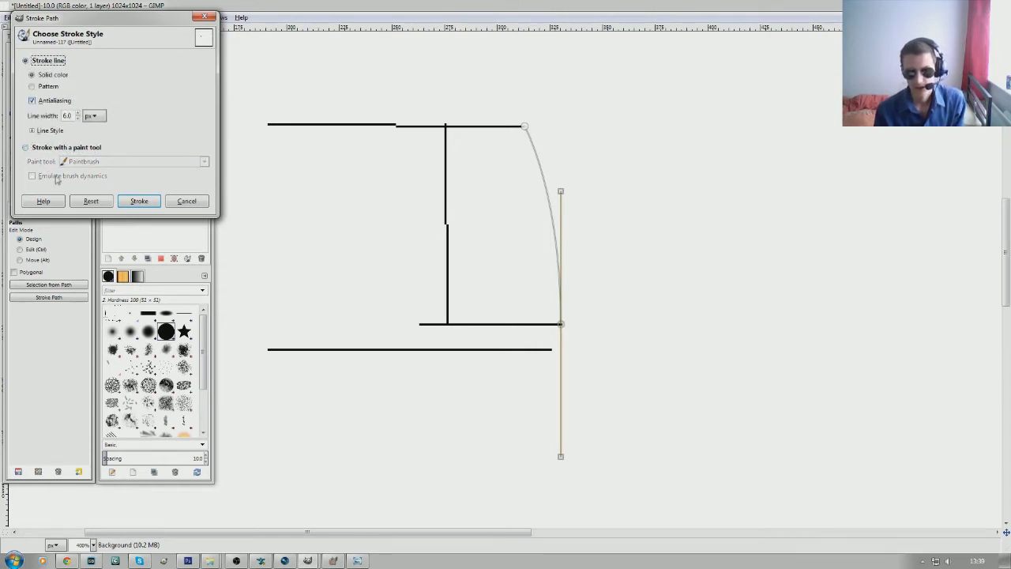
pyautogui.click(25, 149)
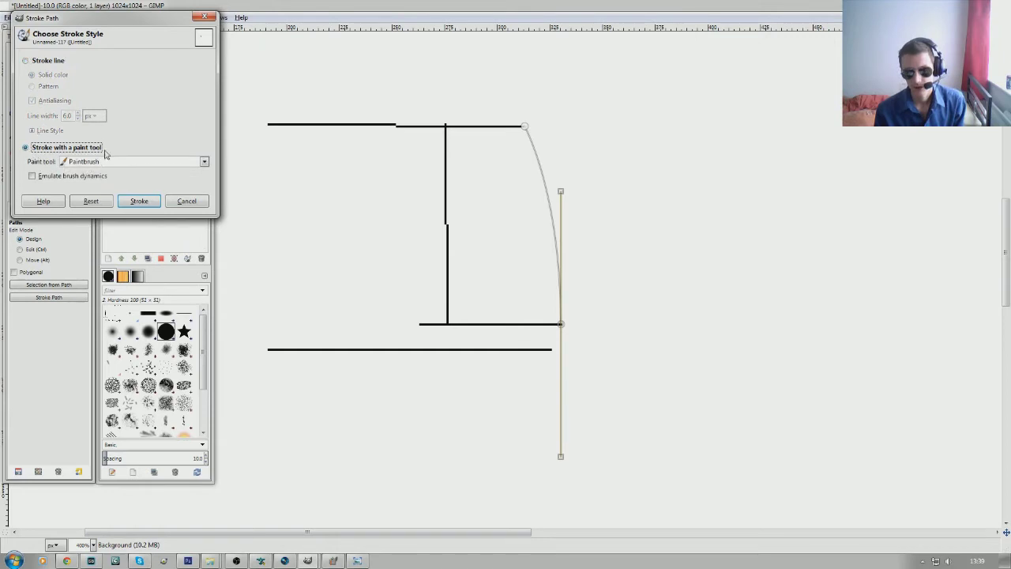
pyautogui.click(83, 163)
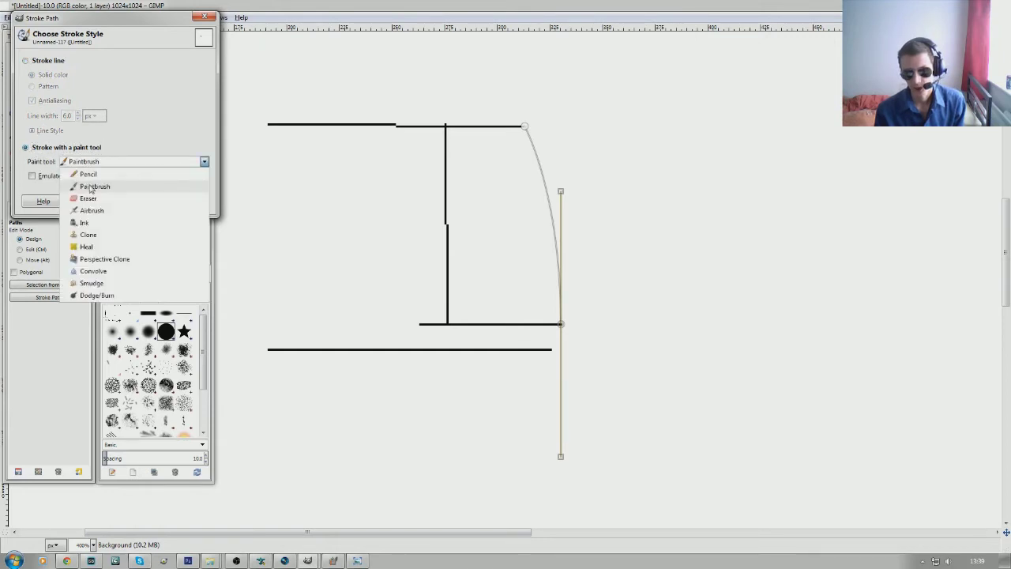
pyautogui.click(91, 188)
pyautogui.click(139, 202)
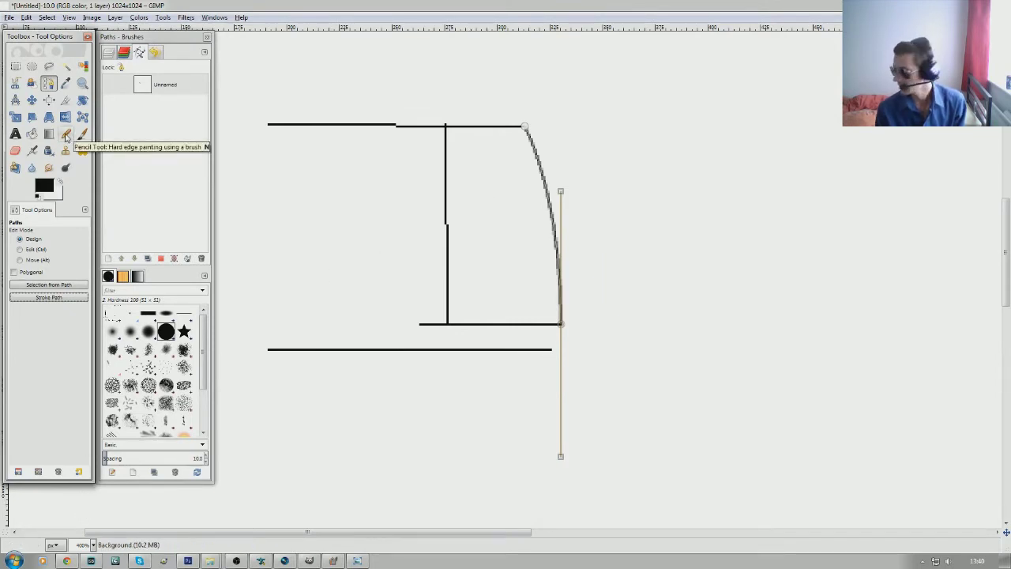
# Step: Delete the used Unnamed path and set the image zoom to 100%
pyautogui.rightClick(160, 83)
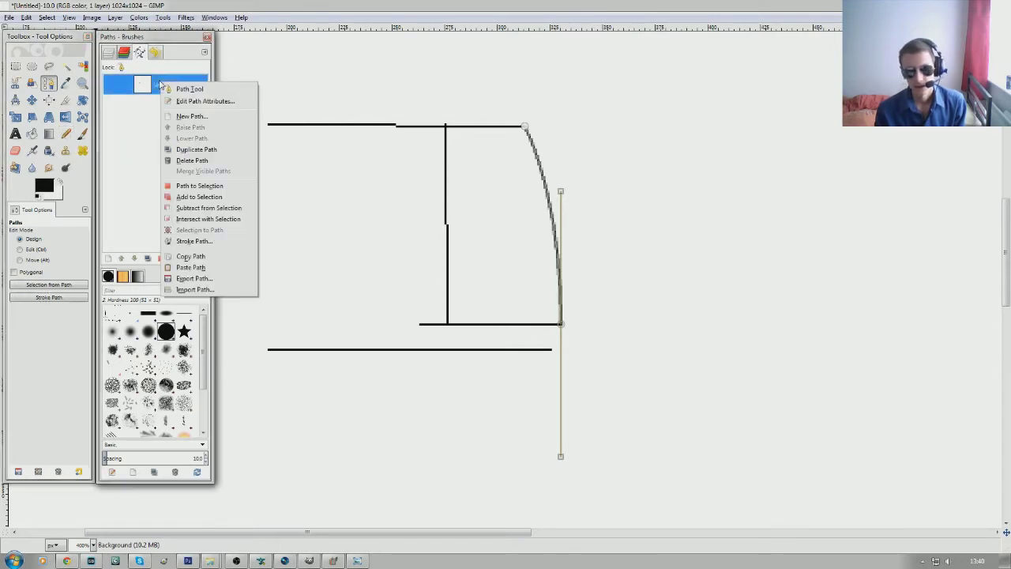
pyautogui.click(191, 161)
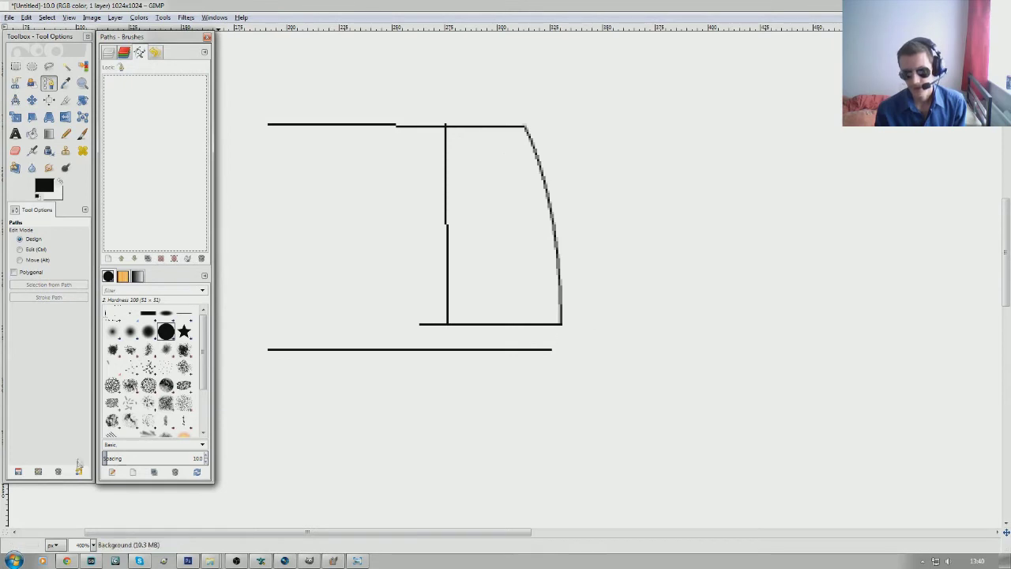
pyautogui.click(99, 547)
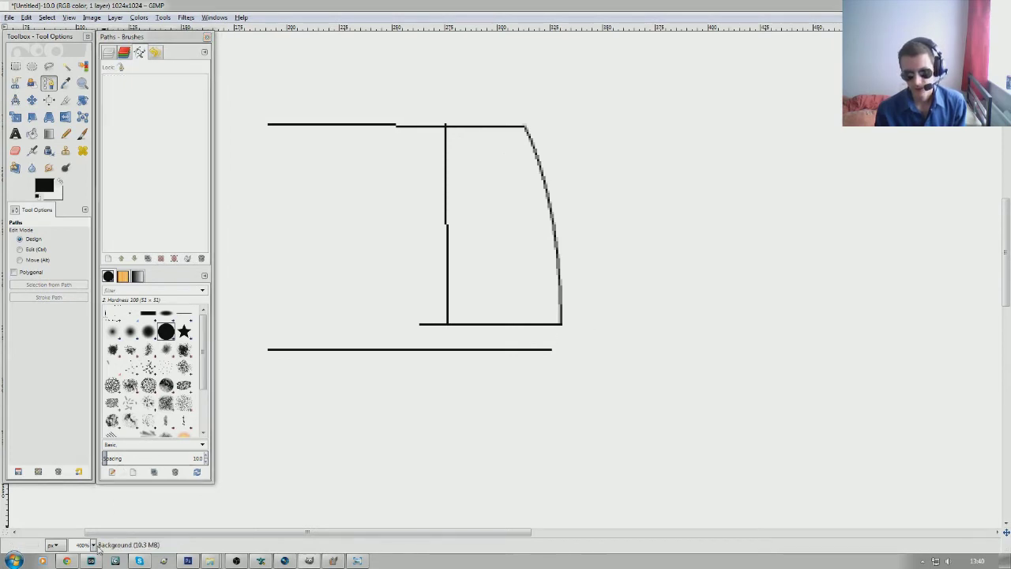
pyautogui.click(93, 544)
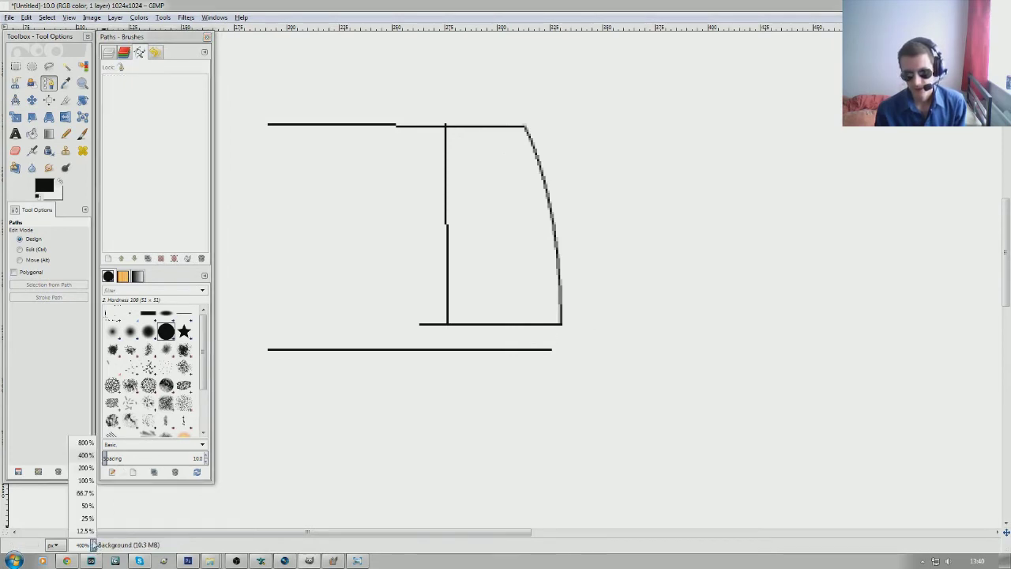
pyautogui.click(85, 481)
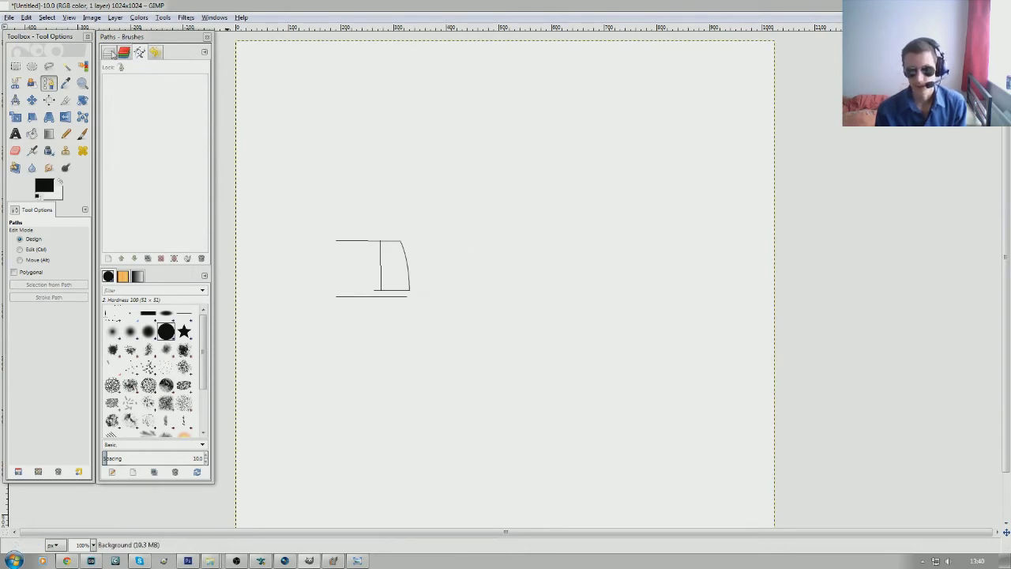
# Step: Draw a closed four-anchor path above the figure and bend its right, top and left sides into cloud-like lobes
pyautogui.click(481, 136)
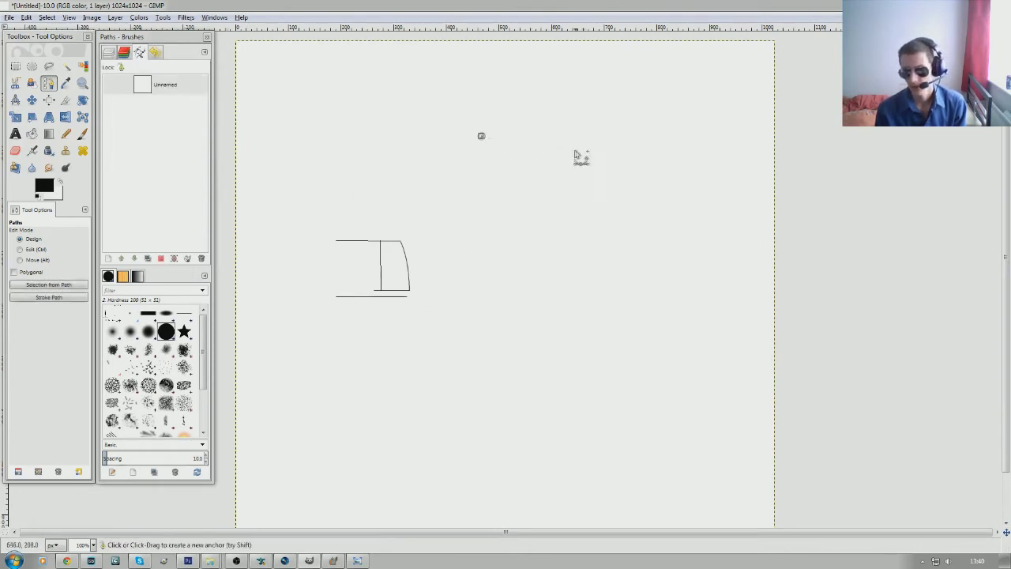
pyautogui.click(631, 140)
pyautogui.click(604, 322)
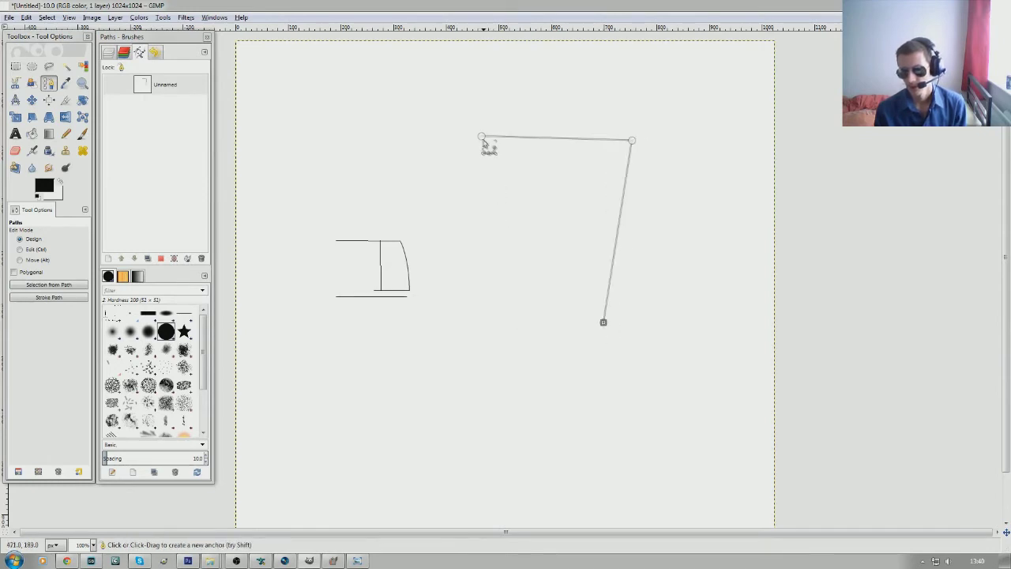
pyautogui.click(479, 153)
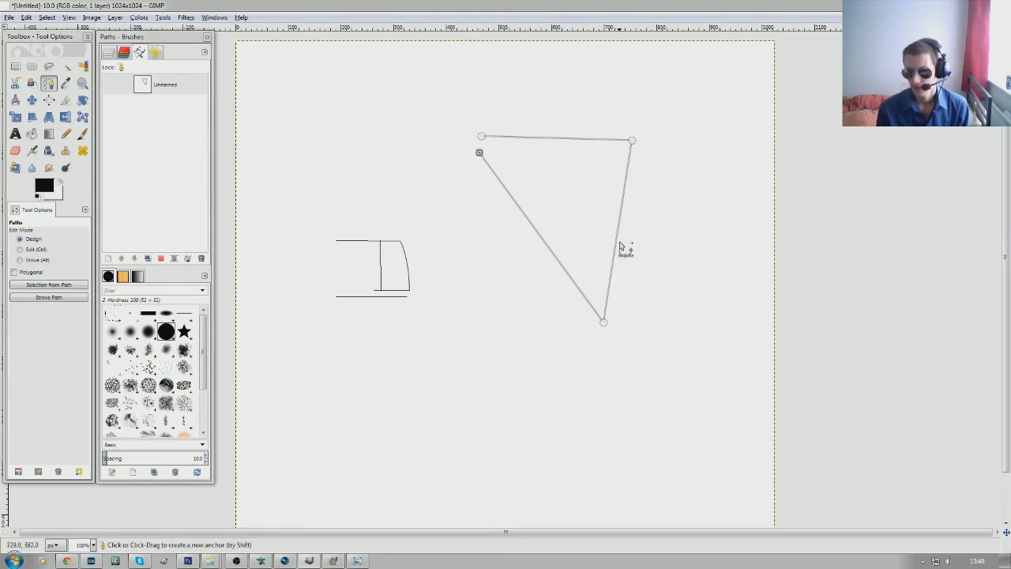
pyautogui.moveTo(620, 236); pyautogui.dragTo(759, 266)
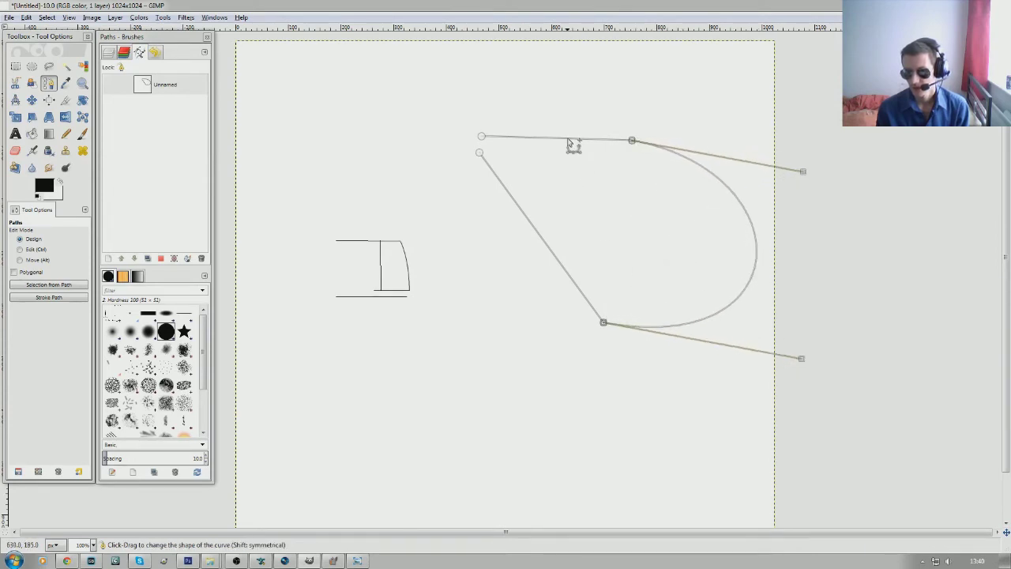
pyautogui.moveTo(558, 143); pyautogui.dragTo(555, 78)
pyautogui.moveTo(537, 228); pyautogui.dragTo(442, 289)
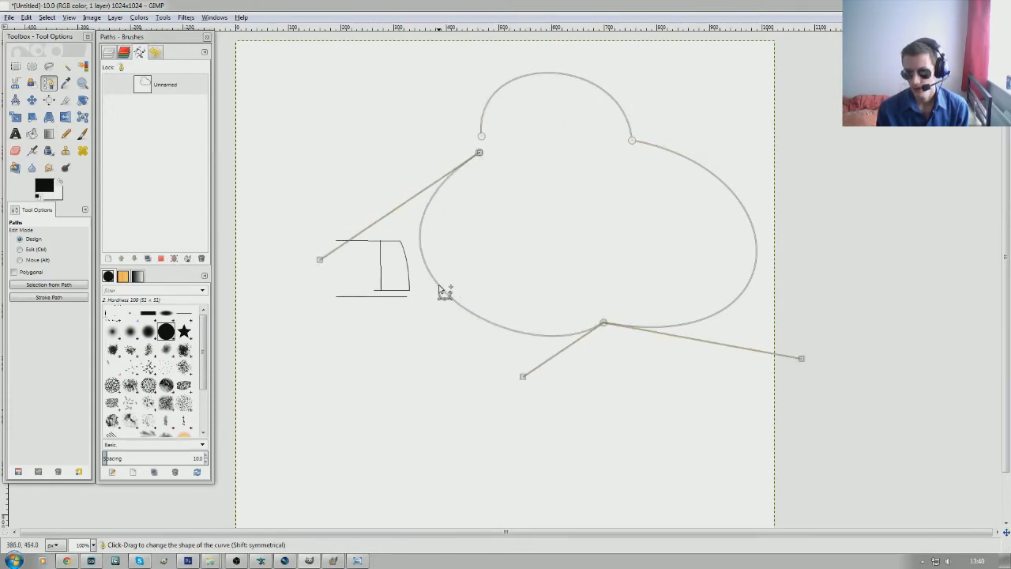
pyautogui.click(41, 298)
# Step: Stroke the lobed path onto the canvas as a thin dark line, delete the path, and bring up Open Image
pyautogui.click(149, 217)
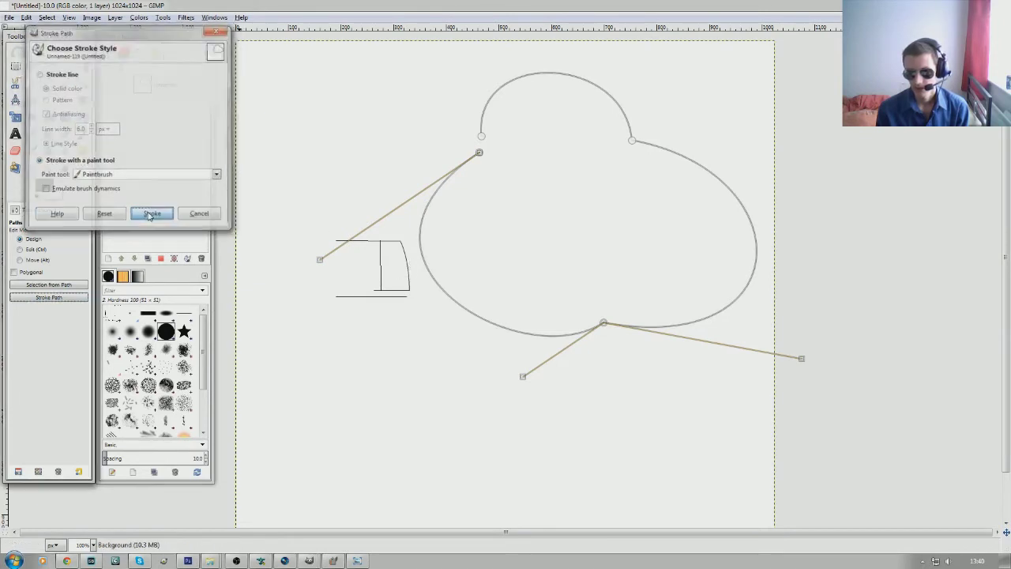
pyautogui.rightClick(174, 83)
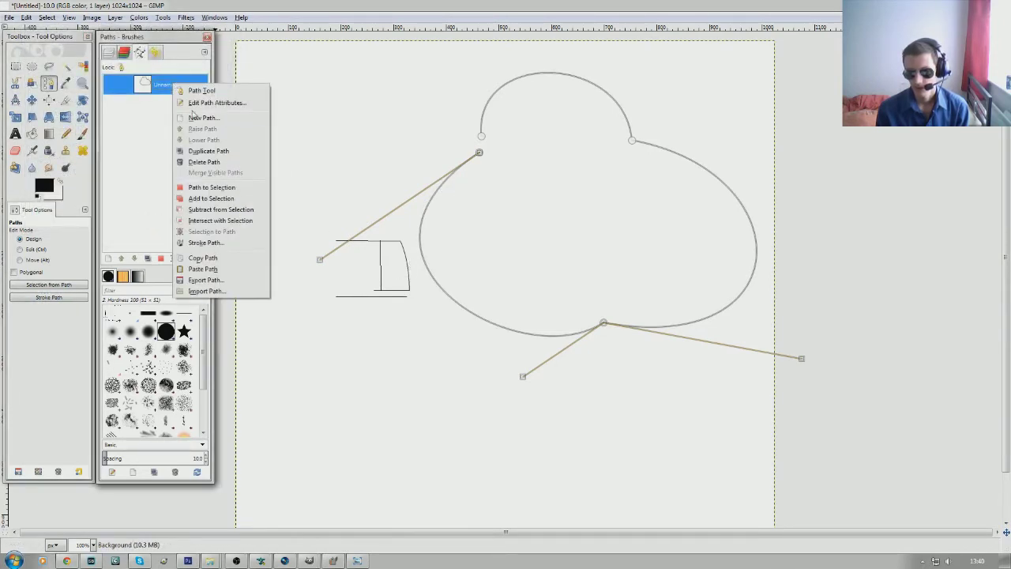
pyautogui.click(193, 165)
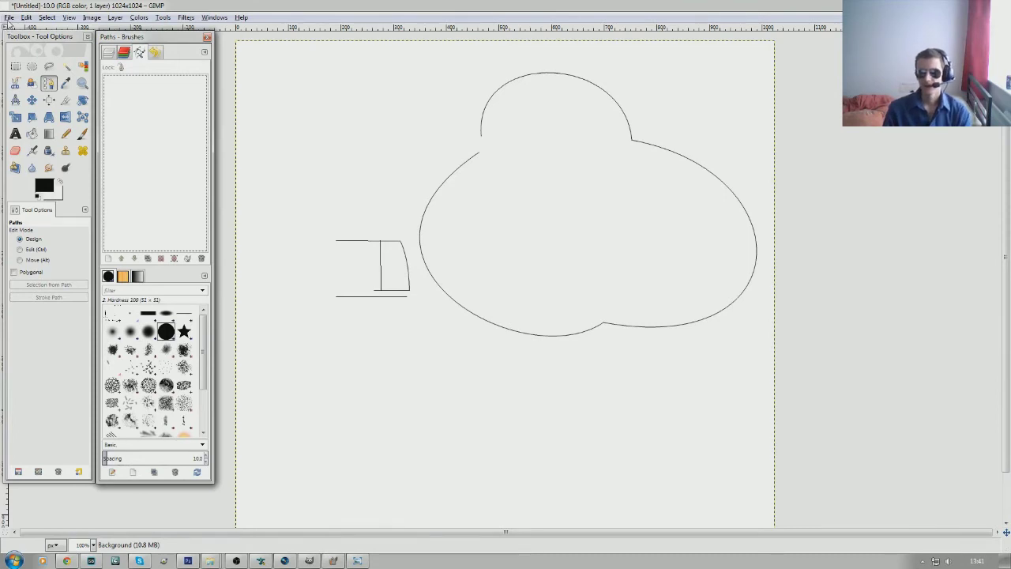
pyautogui.click(9, 18)
pyautogui.click(60, 59)
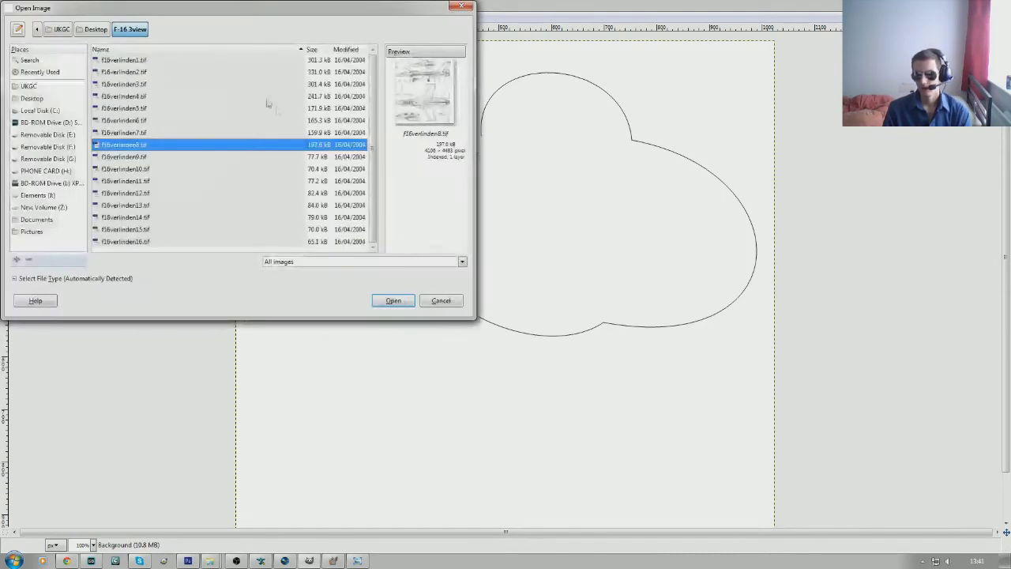
# Step: Browse to the Desktop in Open Image, cancel without opening a file, and bring up the texture folder
pyautogui.click(35, 99)
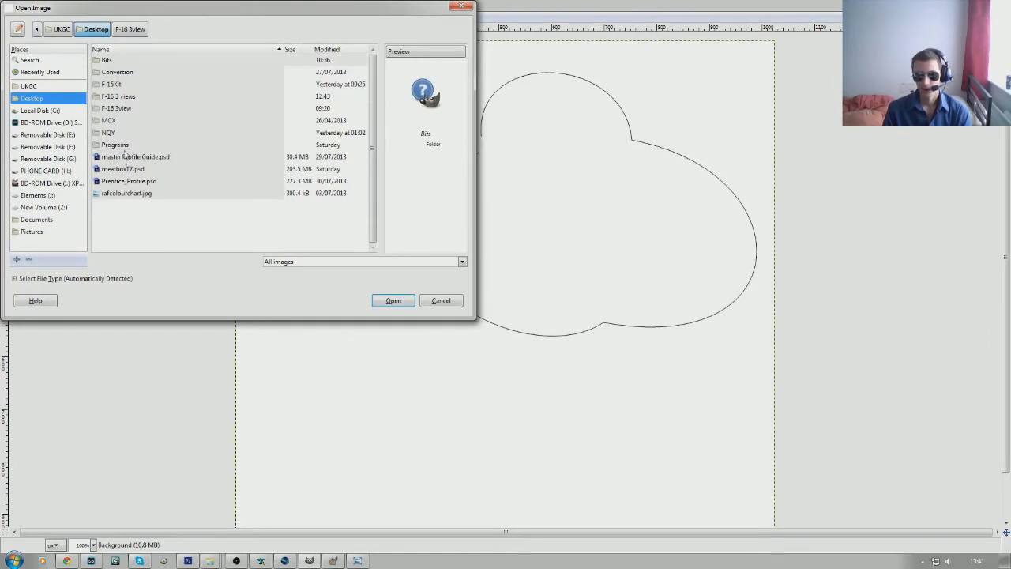
pyautogui.click(437, 302)
pyautogui.moveTo(212, 563)
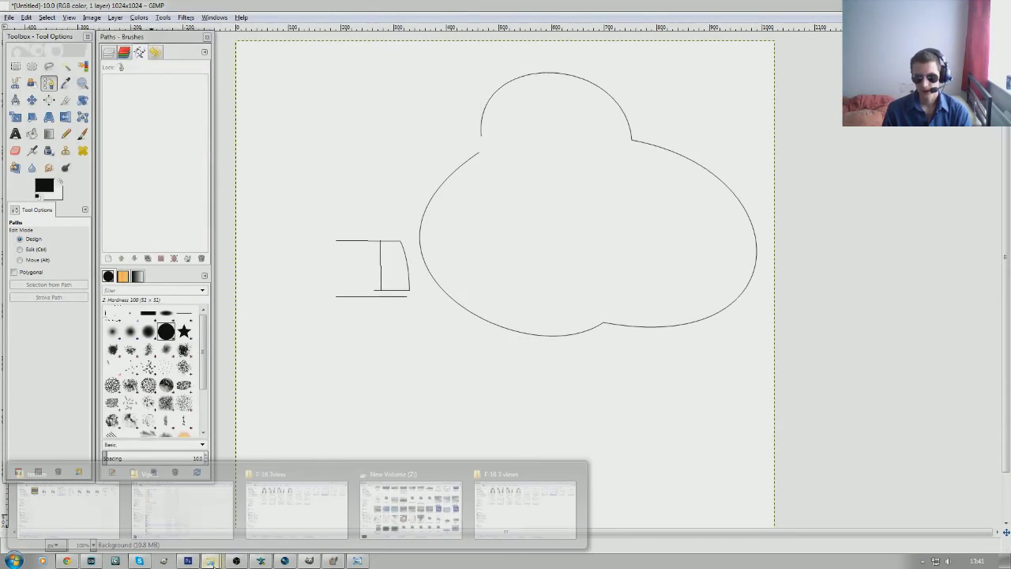
pyautogui.click(111, 498)
# Step: Drag fuse TOP from Explorer into GIMP, closing the Untitled image without saving
pyautogui.moveTo(550, 137); pyautogui.dragTo(318, 6)
pyautogui.moveTo(546, 120); pyautogui.dragTo(547, 147)
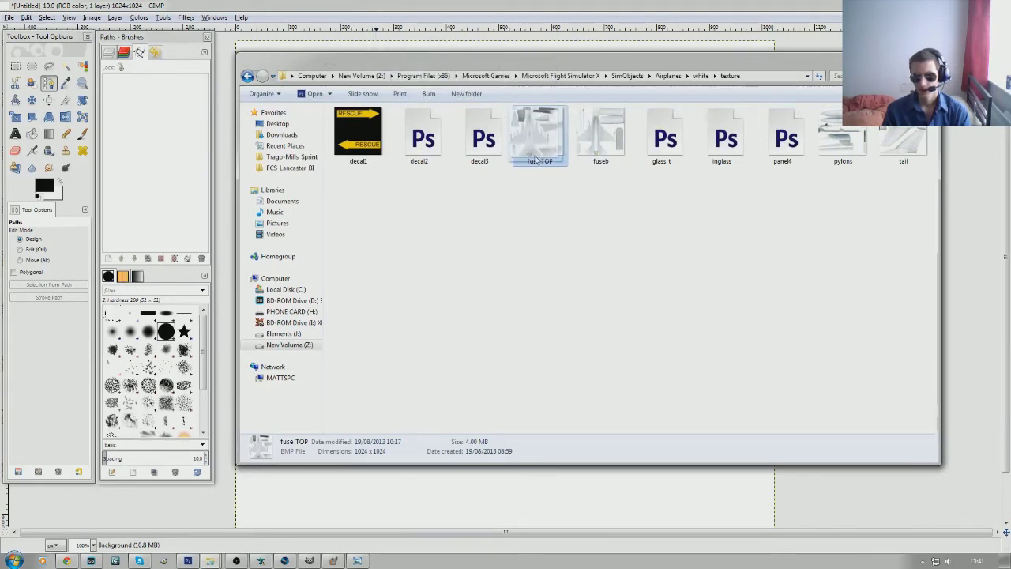
pyautogui.hotkey('ctrl', 'w')
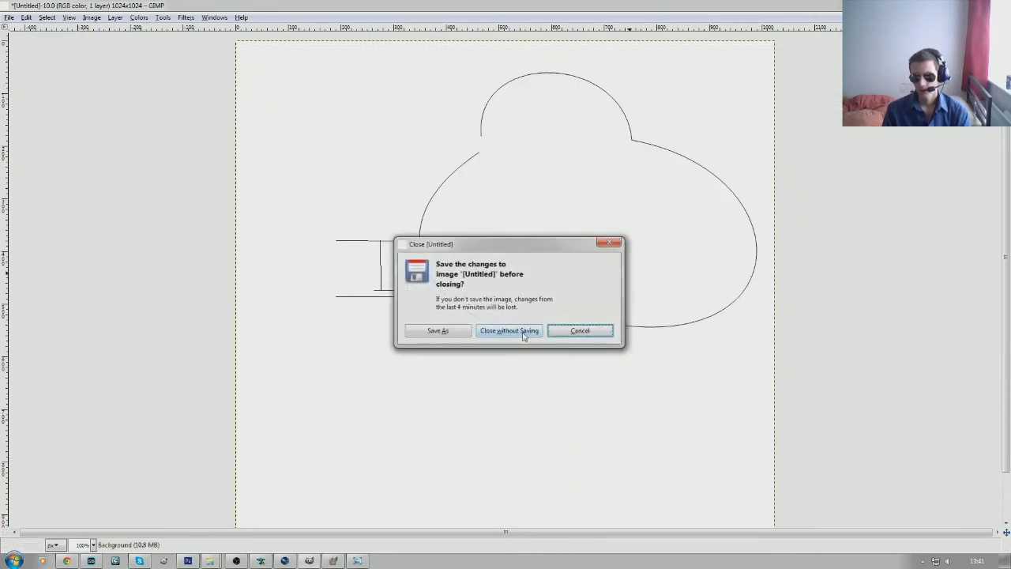
pyautogui.click(524, 335)
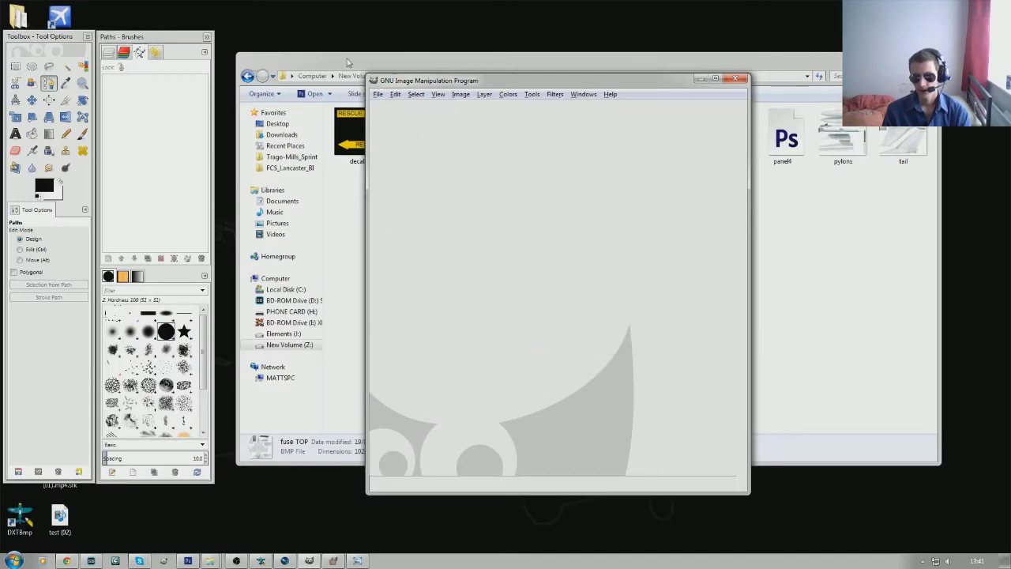
pyautogui.click(347, 61)
pyautogui.moveTo(547, 138); pyautogui.dragTo(513, 472)
# Step: Maximize the fuse TOP window, zoom to 400%, and bring up the F-16 blueprint in Photo Viewer
pyautogui.click(720, 80)
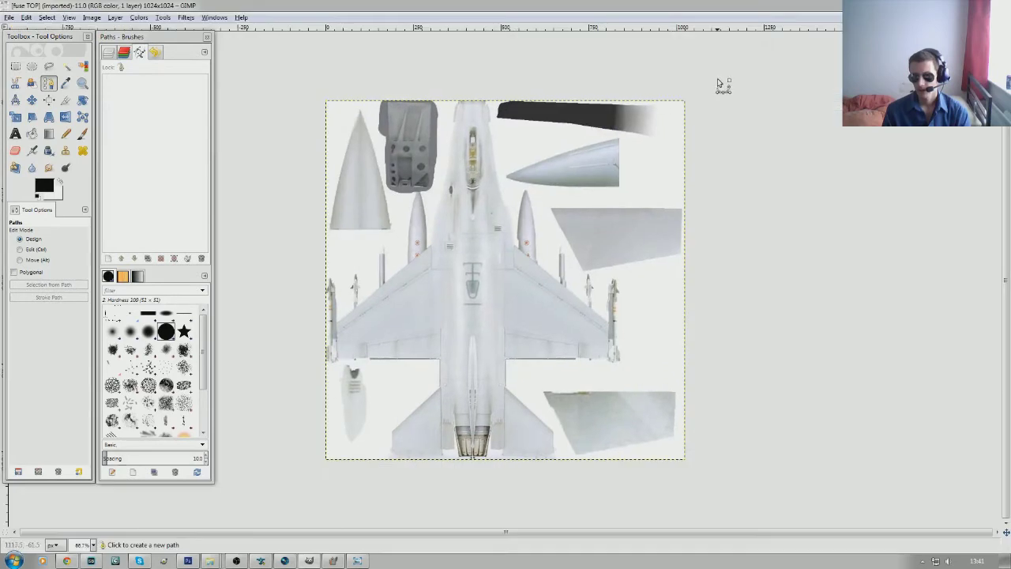
pyautogui.press('ctrl')
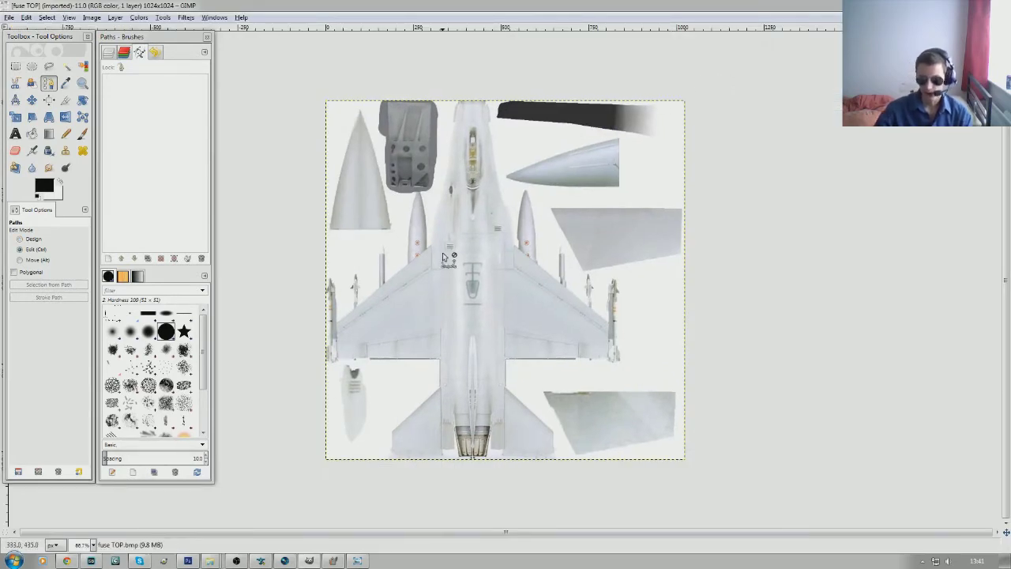
pyautogui.click(93, 545)
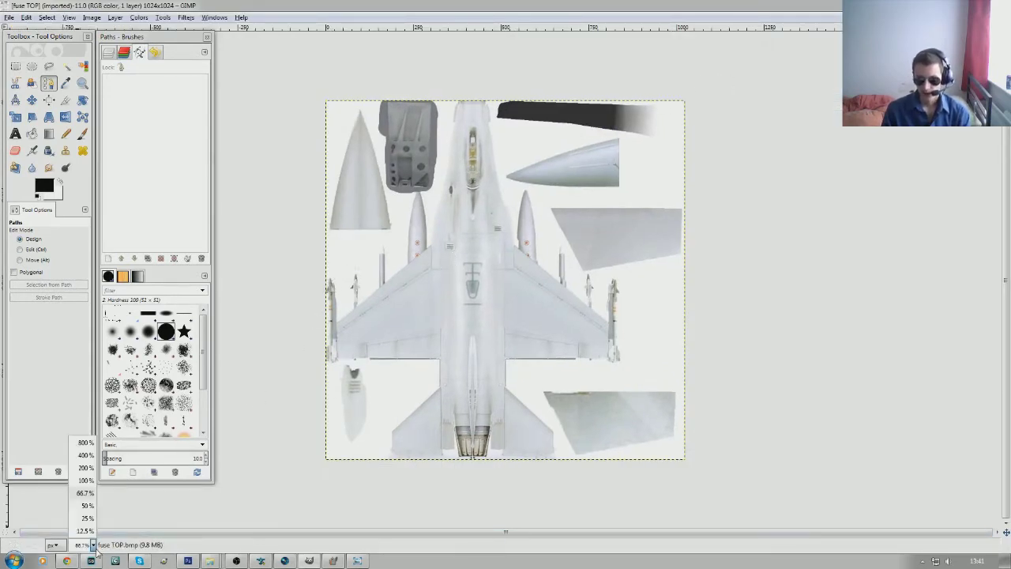
pyautogui.click(86, 455)
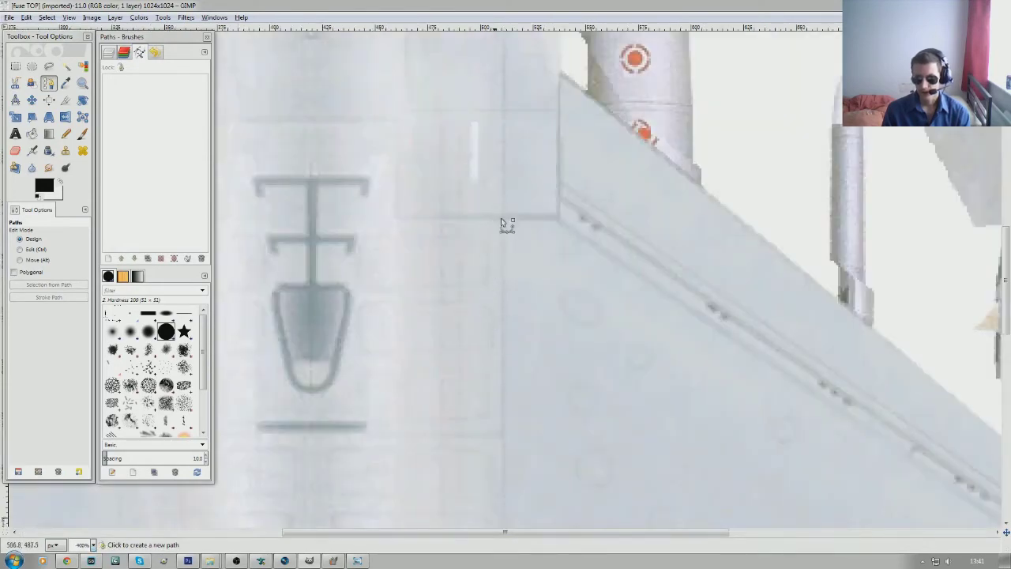
pyautogui.click(358, 559)
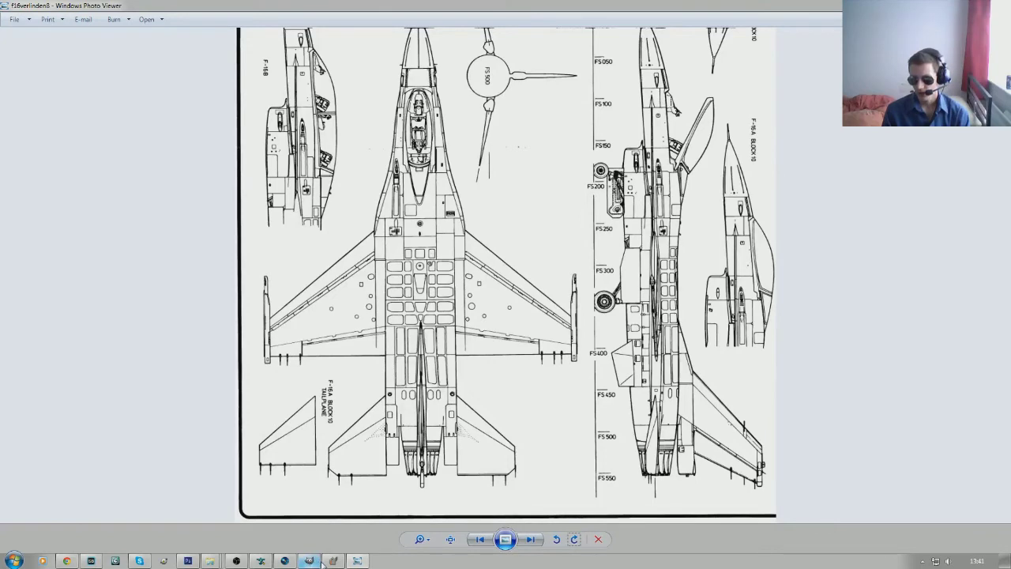
# Step: Leave the f16verlinden8 blueprint and return to the 400% fuse TOP texture in GIMP
pyautogui.moveTo(334, 563)
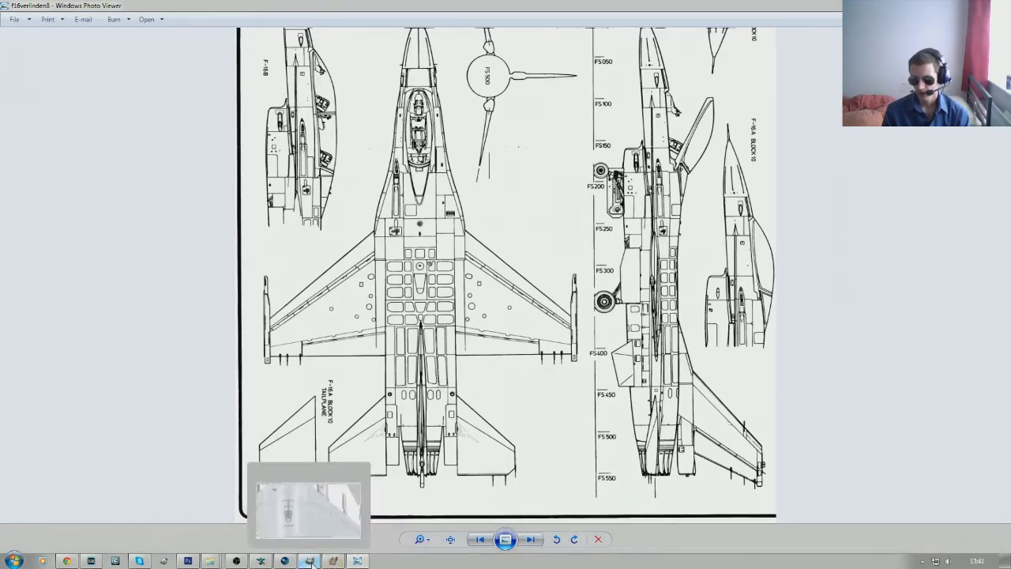
pyautogui.click(309, 561)
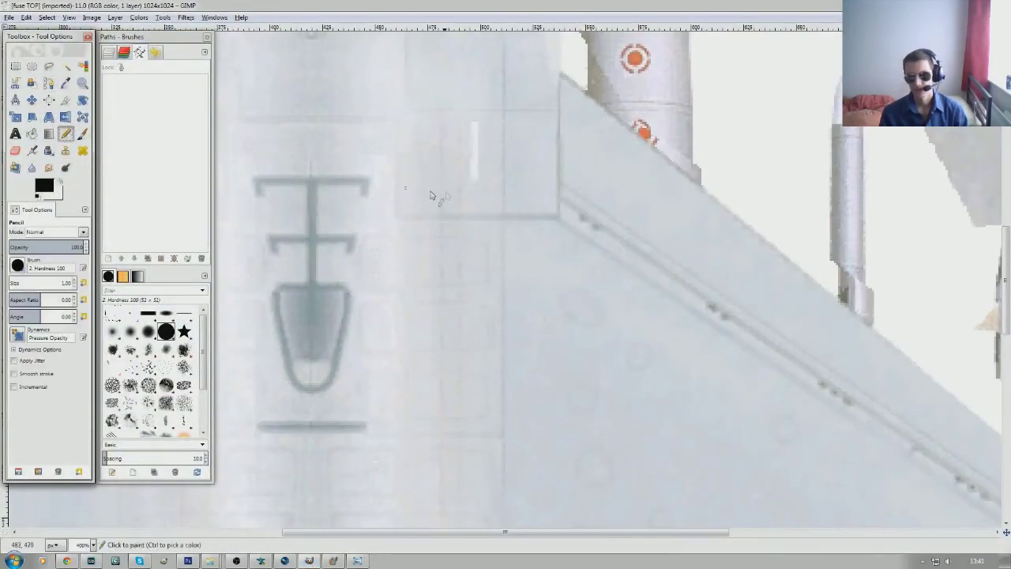
# Step: Pencil a straight horizontal line and a vertical line below it near the wing root, then zoom to 100%
pyautogui.click(557, 110)
pyautogui.press('shift')
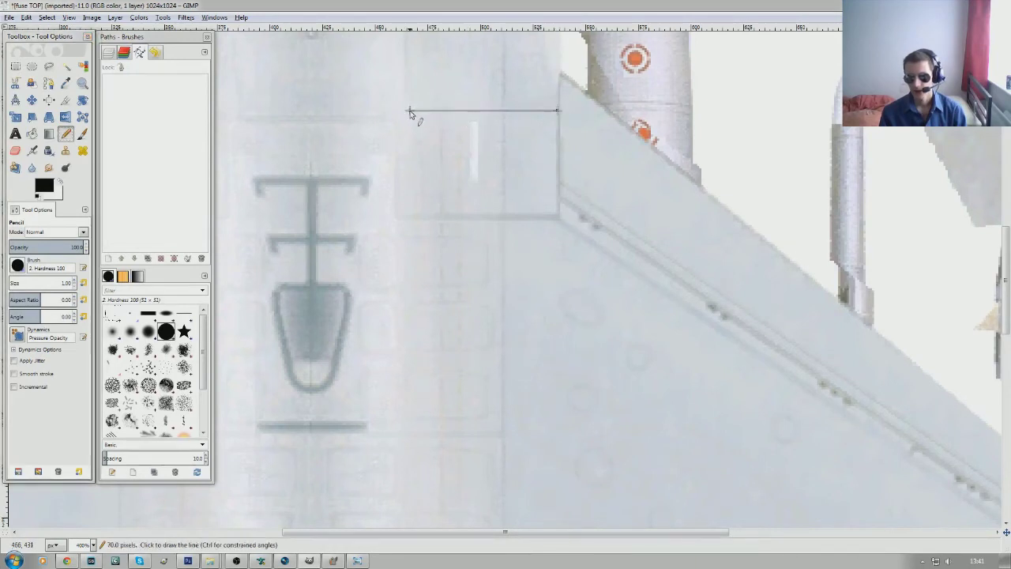
pyautogui.keyDown('shift'); pyautogui.click(403, 111); pyautogui.keyUp('shift')
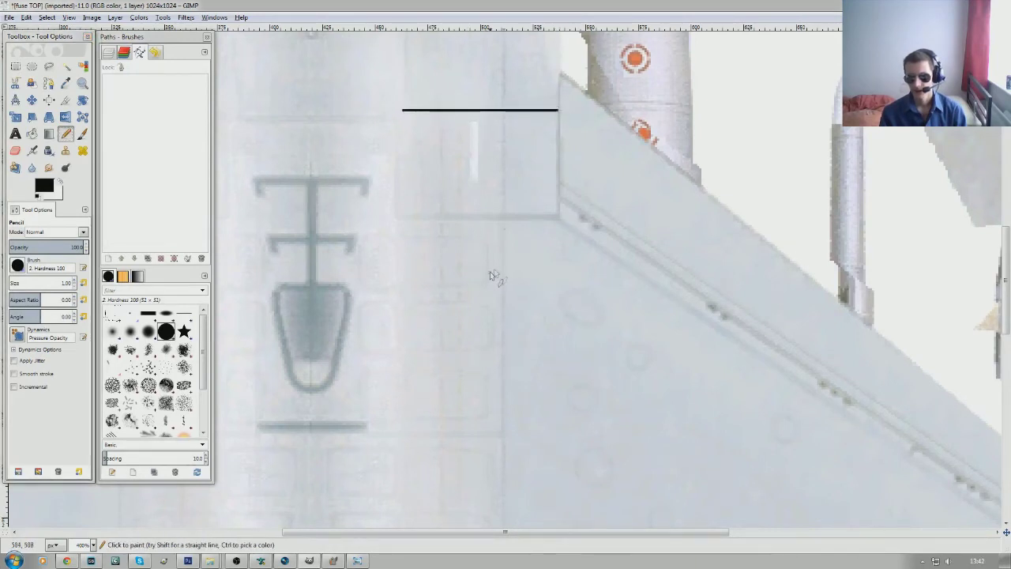
pyautogui.click(504, 111)
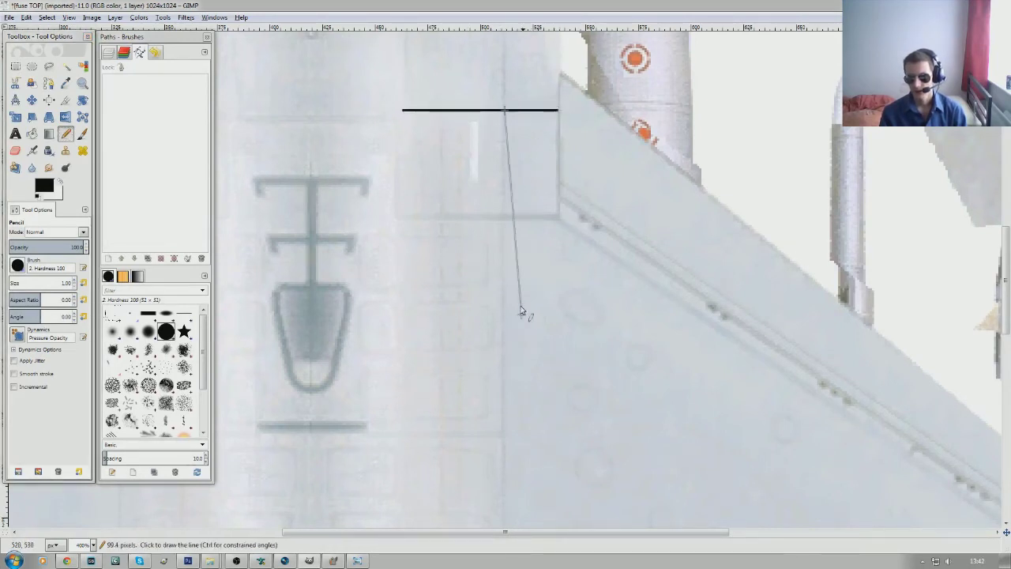
pyautogui.keyDown('shift'); pyautogui.click(504, 257); pyautogui.keyUp('shift')
pyautogui.keyDown('shift'); pyautogui.click(502, 401); pyautogui.keyUp('shift')
pyautogui.hotkey('ctrl', 'z')
pyautogui.hotkey('ctrl', 'z')
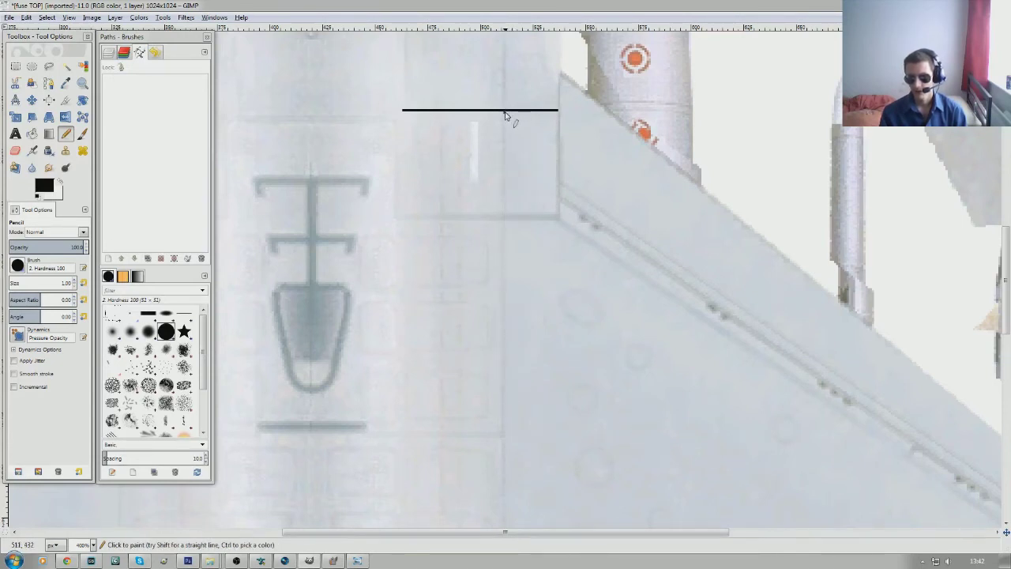
pyautogui.keyDown('shift'); pyautogui.click(503, 416); pyautogui.keyUp('shift')
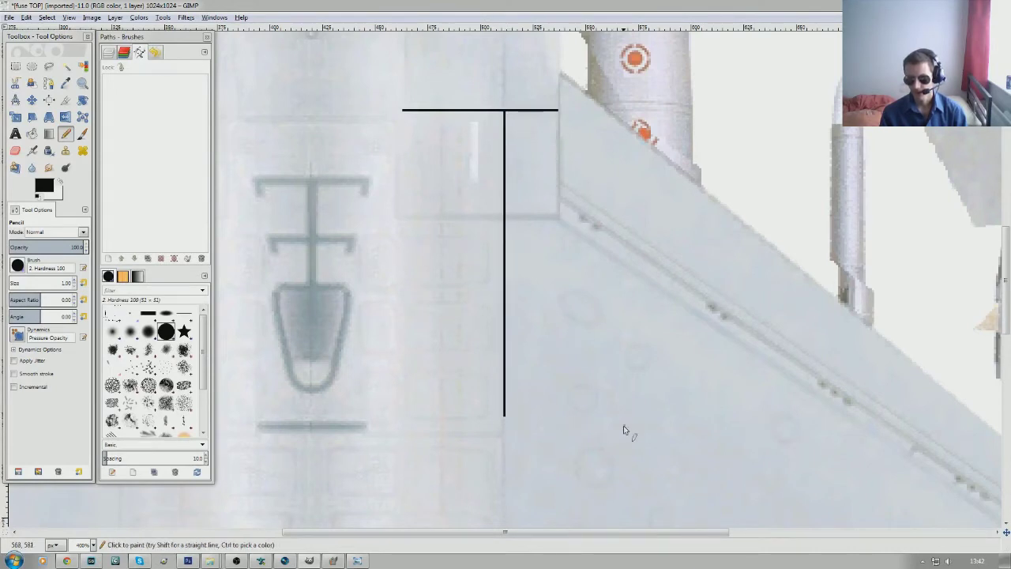
pyautogui.click(94, 545)
pyautogui.click(85, 480)
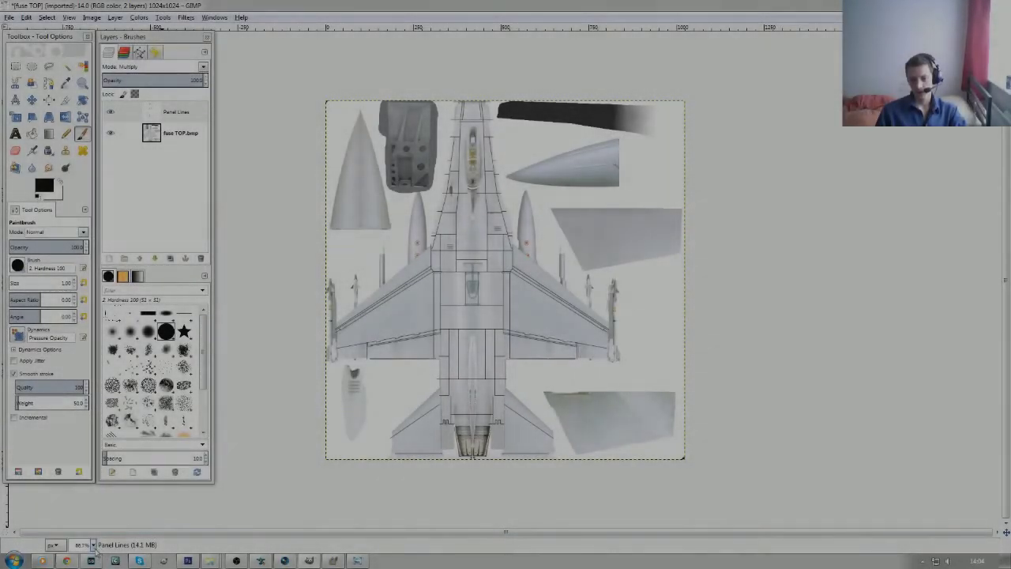
# Step: Set the zoom to 100% to view the completed panel lines across the aircraft
pyautogui.click(93, 544)
pyautogui.click(86, 484)
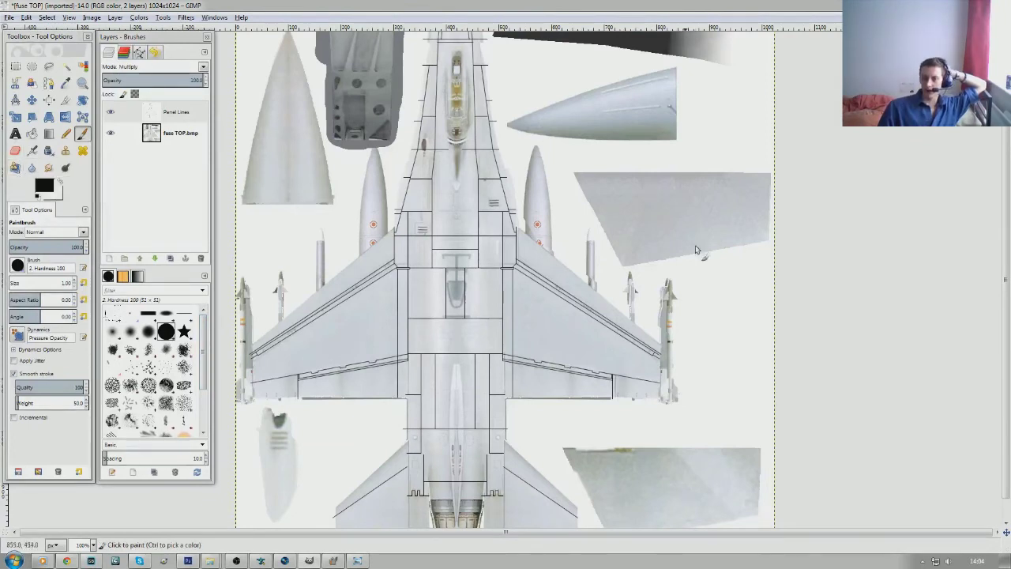
# Step: Add a new layer named 'colour' above fuse TOP.bmp and make it active
pyautogui.click(181, 139)
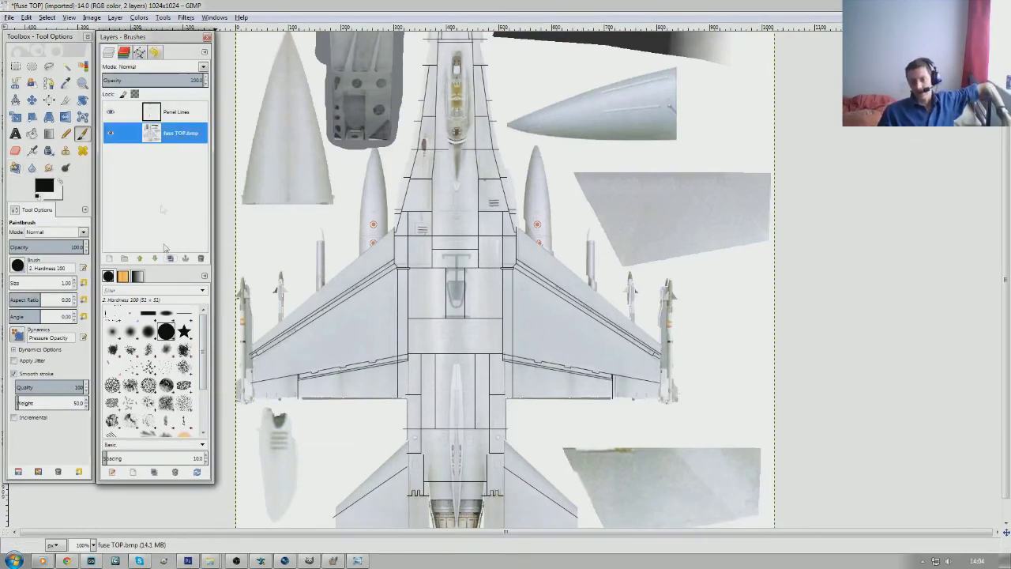
pyautogui.click(109, 259)
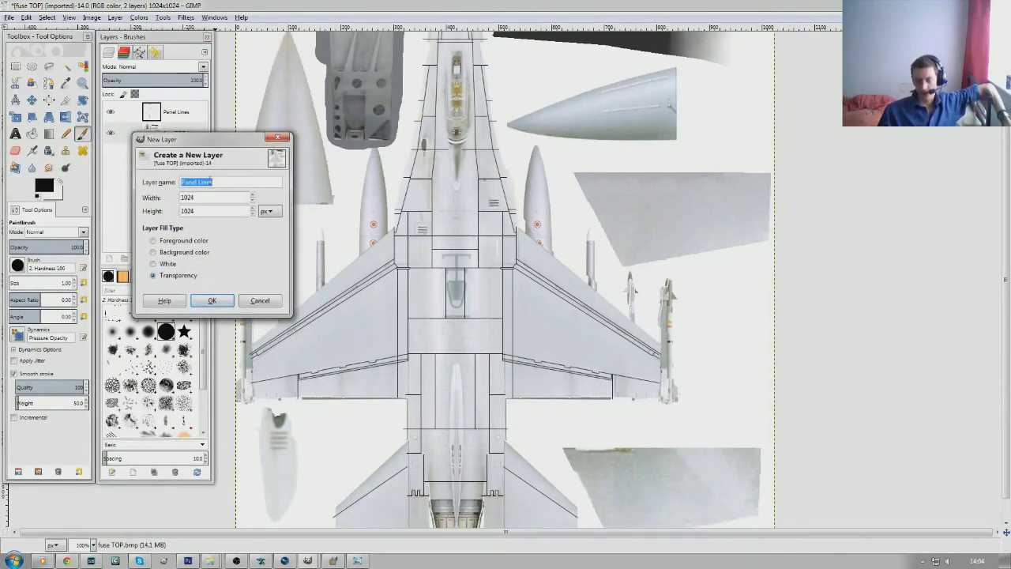
pyautogui.write('colo')
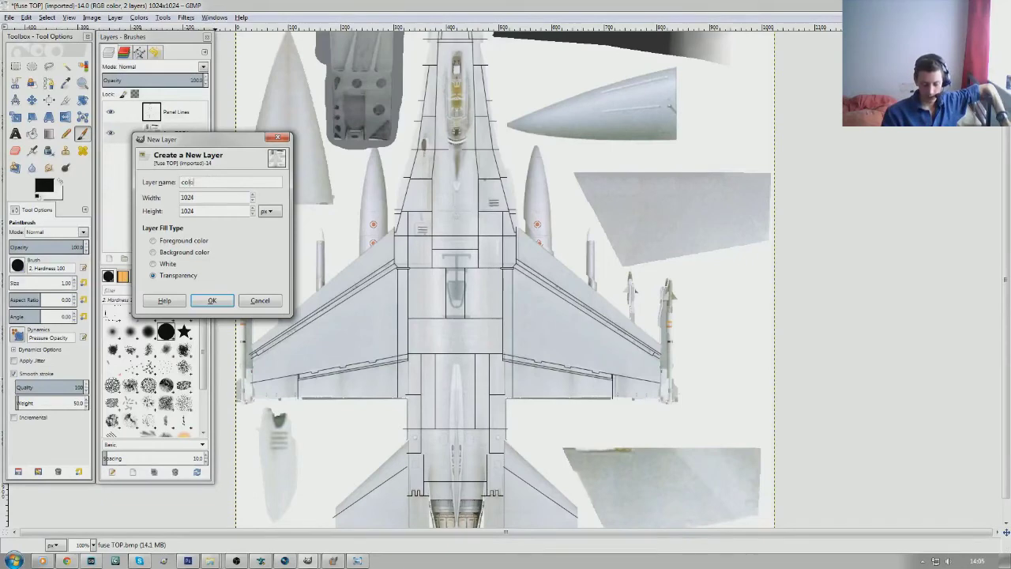
pyautogui.write('ur')
pyautogui.press('Return')
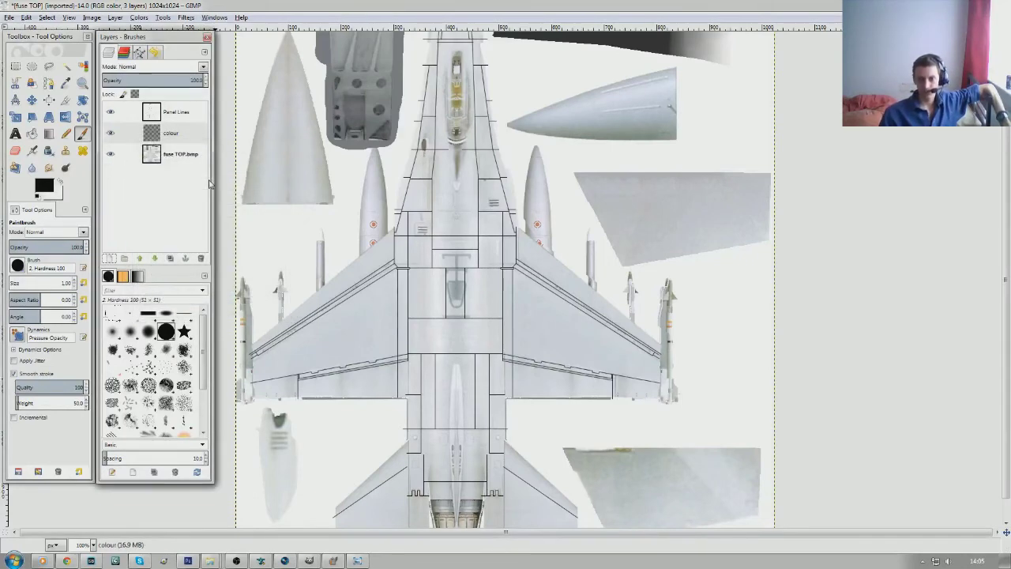
pyautogui.click(170, 137)
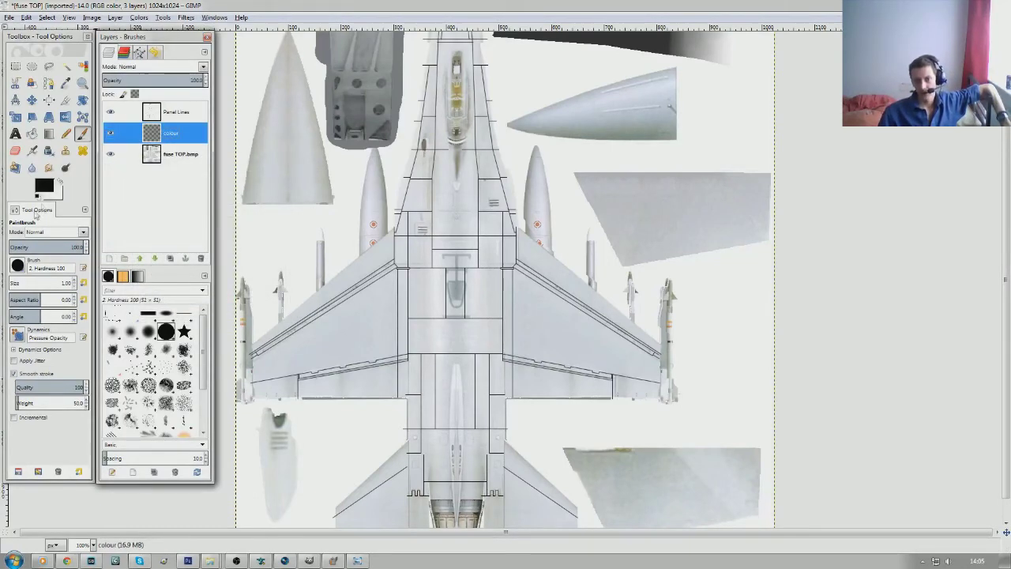
# Step: Bucket-fill the colour layer with grey 676965, then select the Panel Lines layer
pyautogui.click(45, 187)
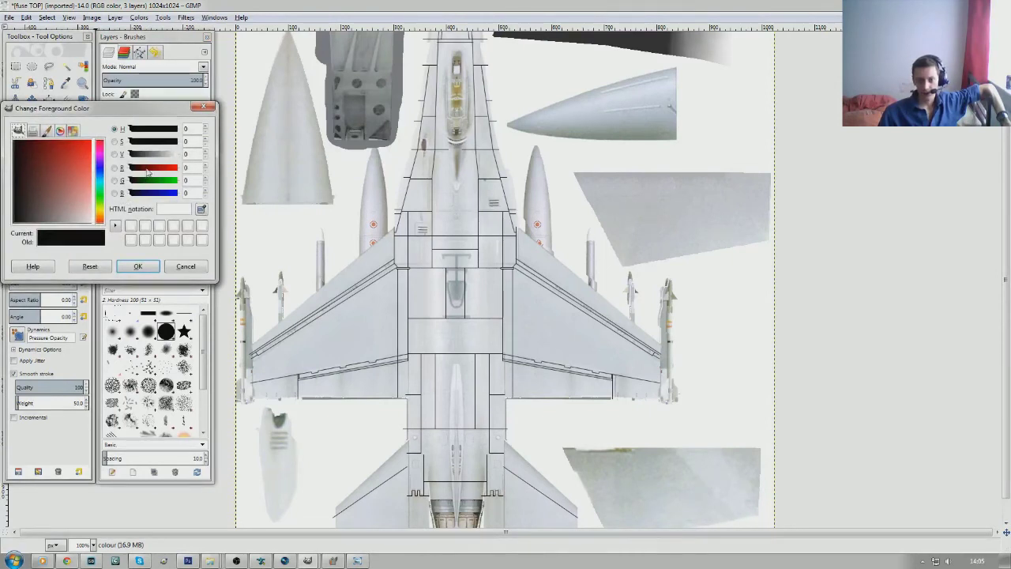
pyautogui.moveTo(147, 172); pyautogui.dragTo(155, 192)
pyautogui.moveTo(156, 154); pyautogui.dragTo(150, 155)
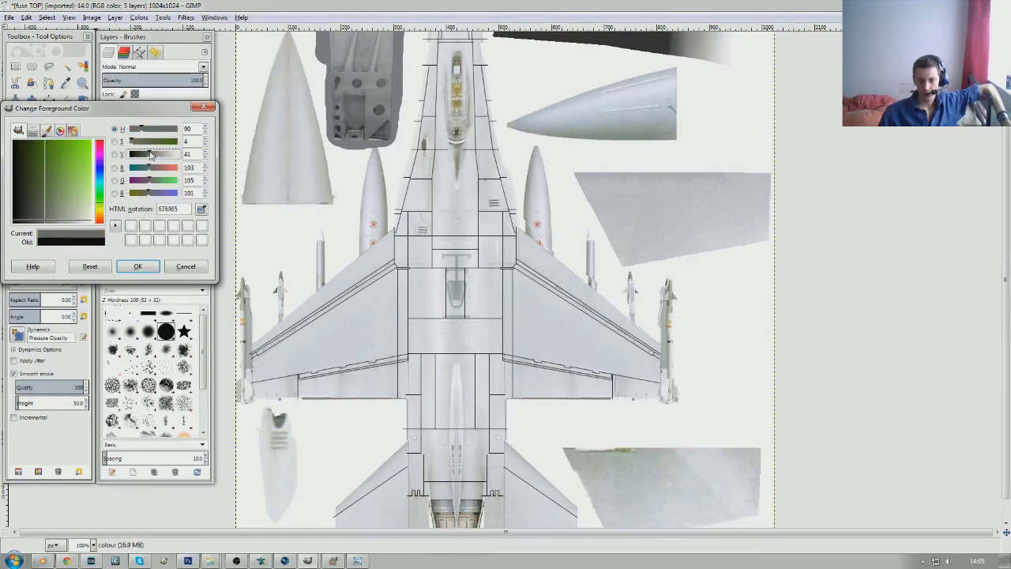
pyautogui.click(137, 266)
pyautogui.click(31, 135)
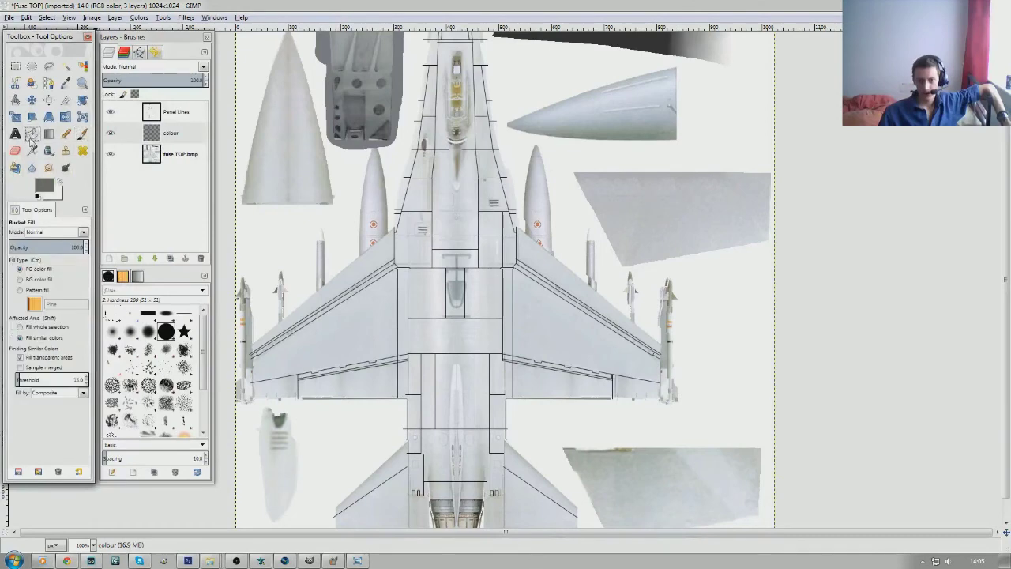
pyautogui.click(338, 254)
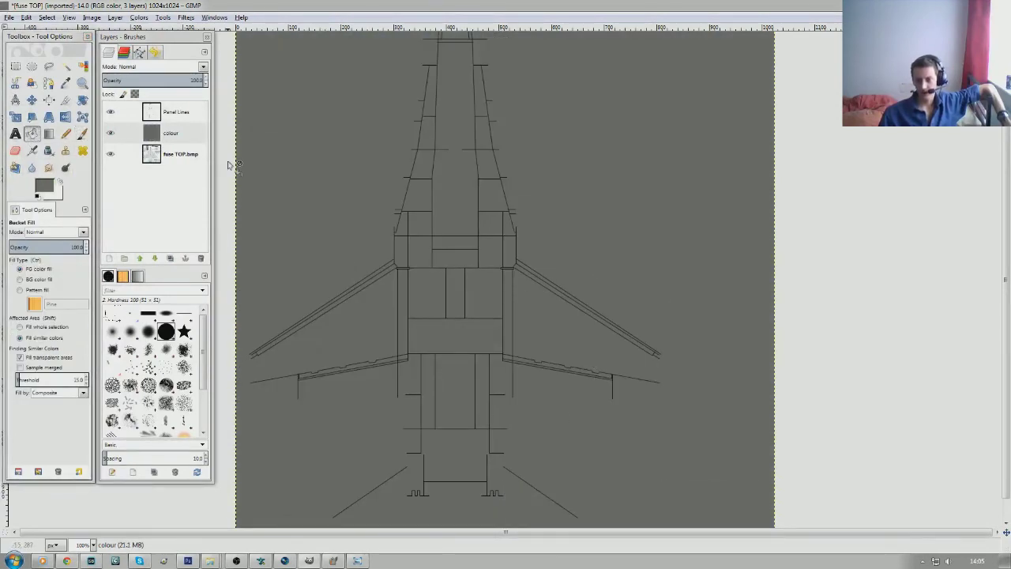
pyautogui.click(187, 115)
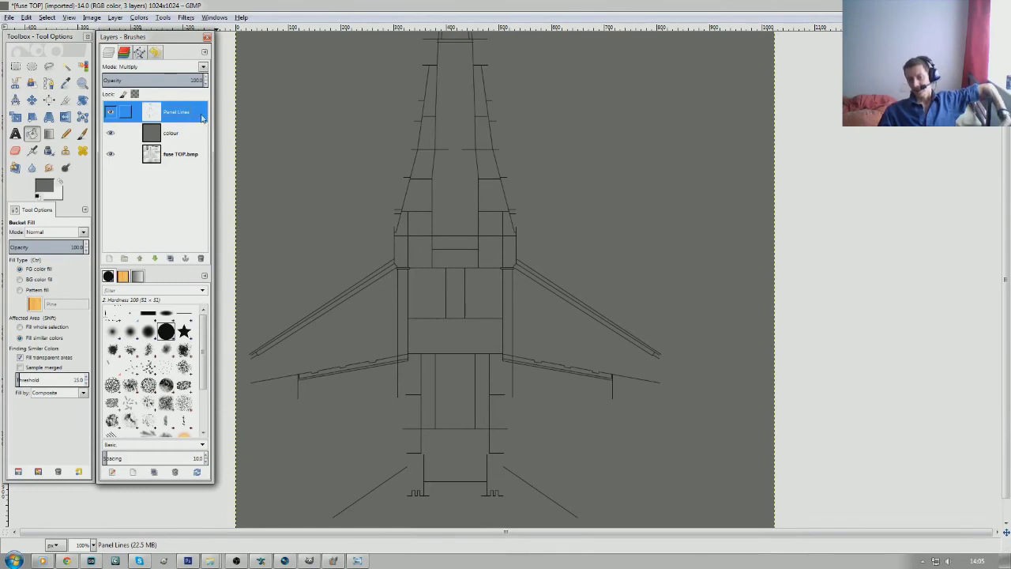
# Step: Duplicate Panel Lines and apply a 6.0 × 6.0 px Gaussian Blur to the copy
pyautogui.rightClick(195, 118)
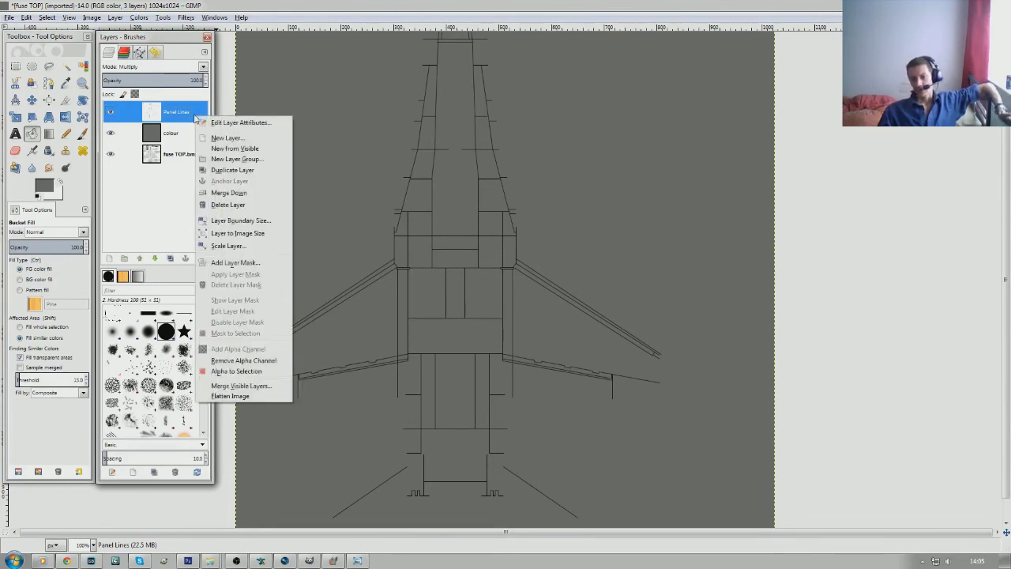
pyautogui.click(221, 173)
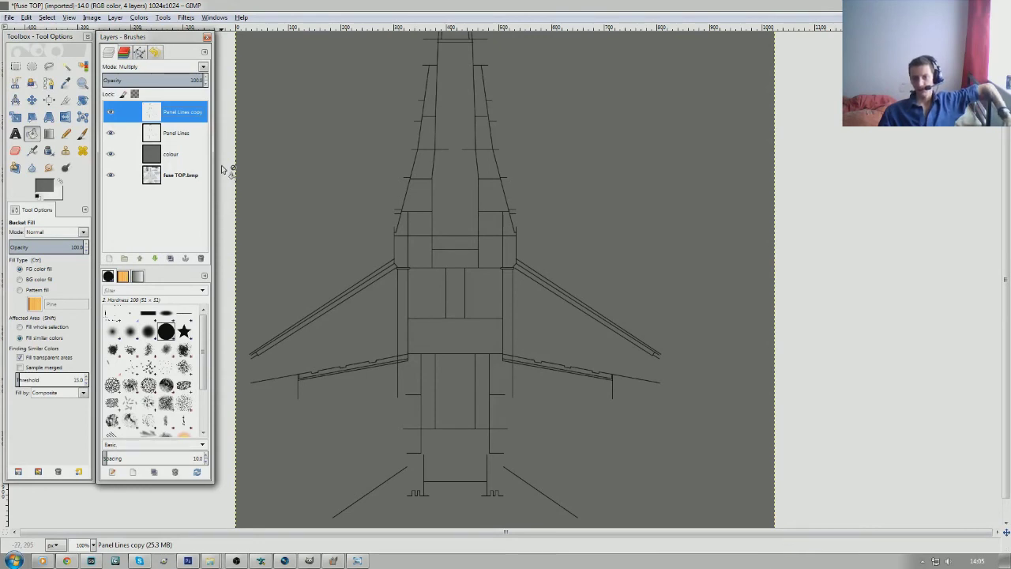
pyautogui.click(186, 17)
pyautogui.moveTo(198, 69)
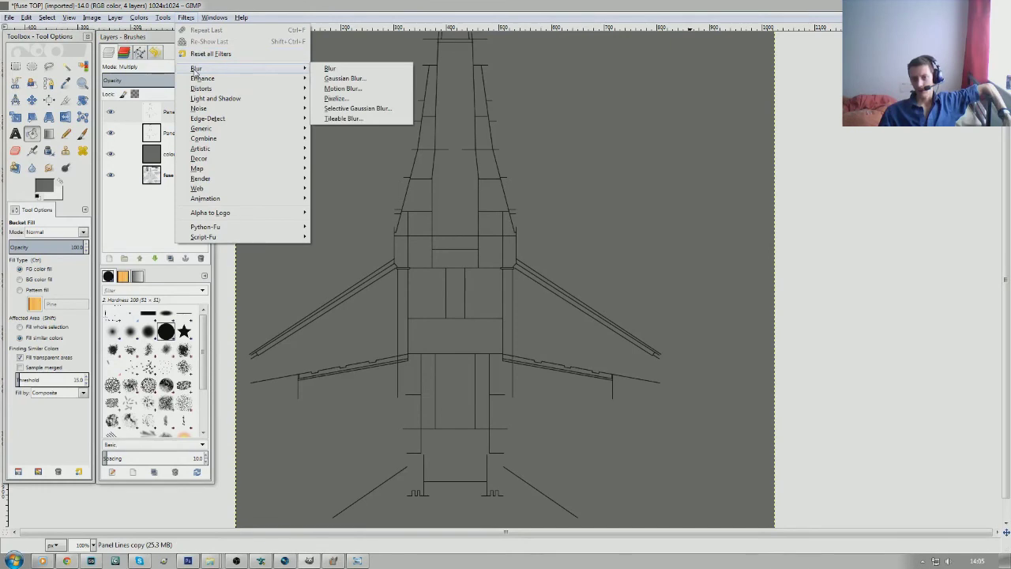
pyautogui.click(359, 79)
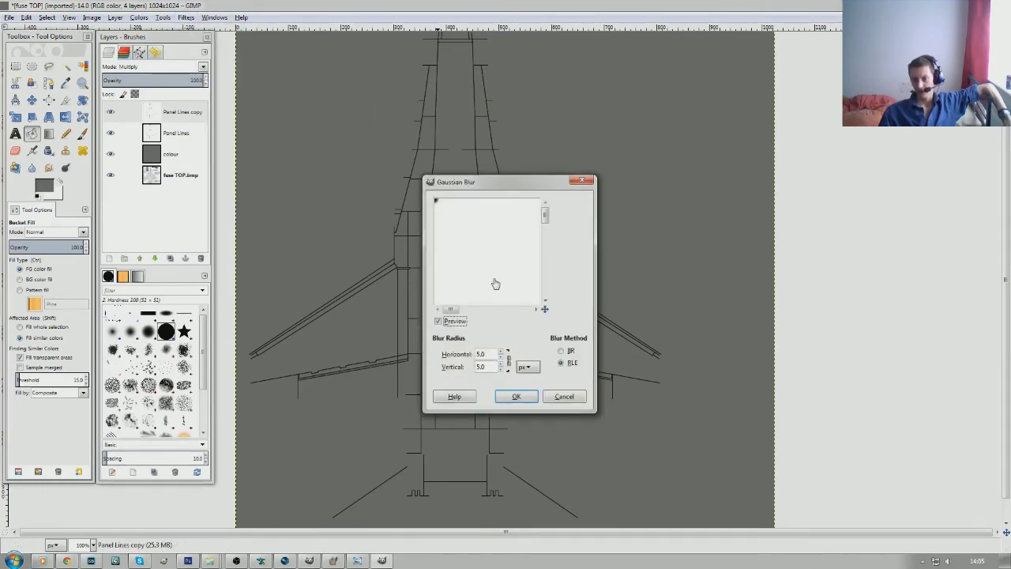
pyautogui.moveTo(495, 283); pyautogui.dragTo(471, 269)
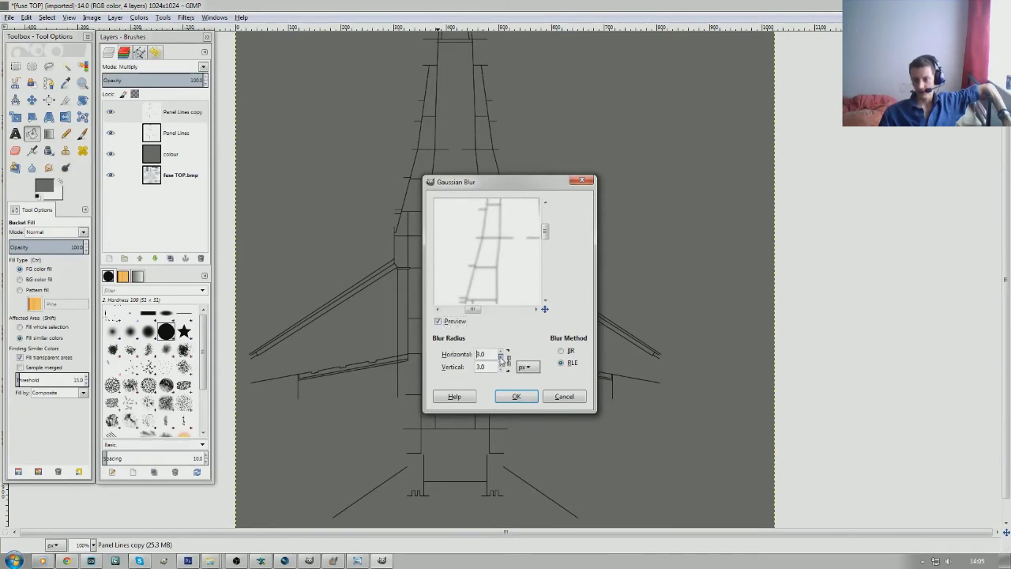
pyautogui.write('0')
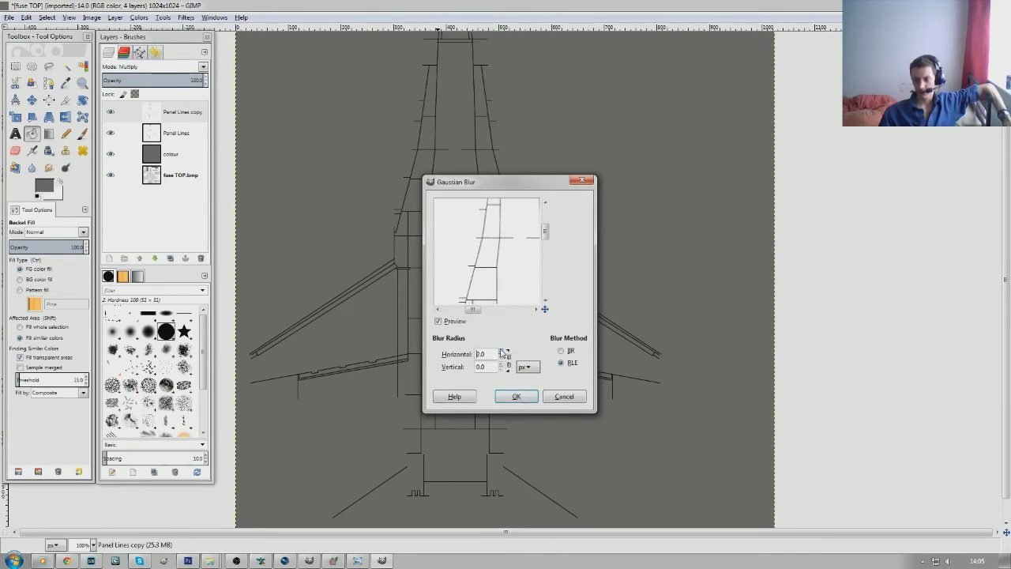
pyautogui.write('5')
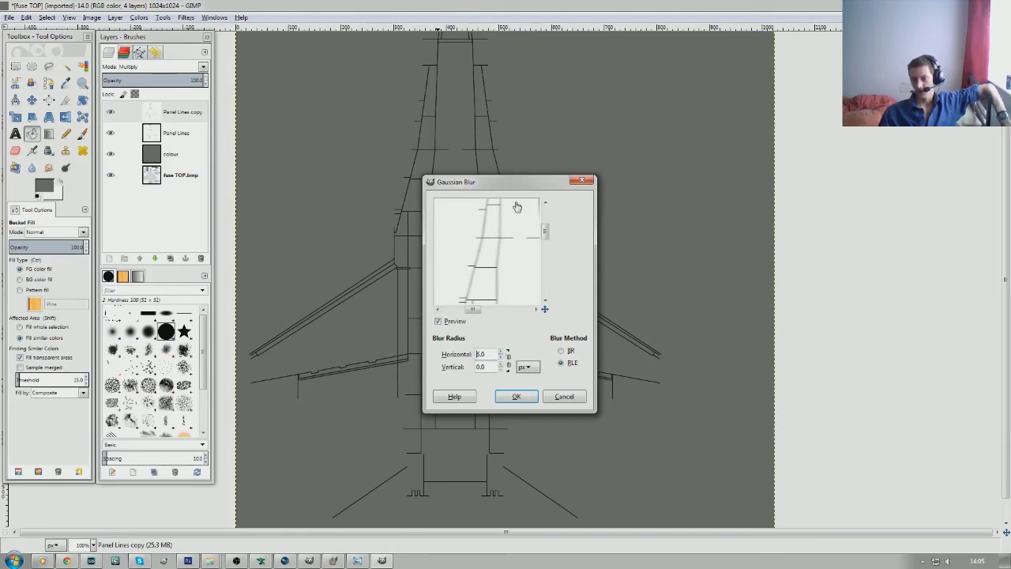
pyautogui.click(500, 364)
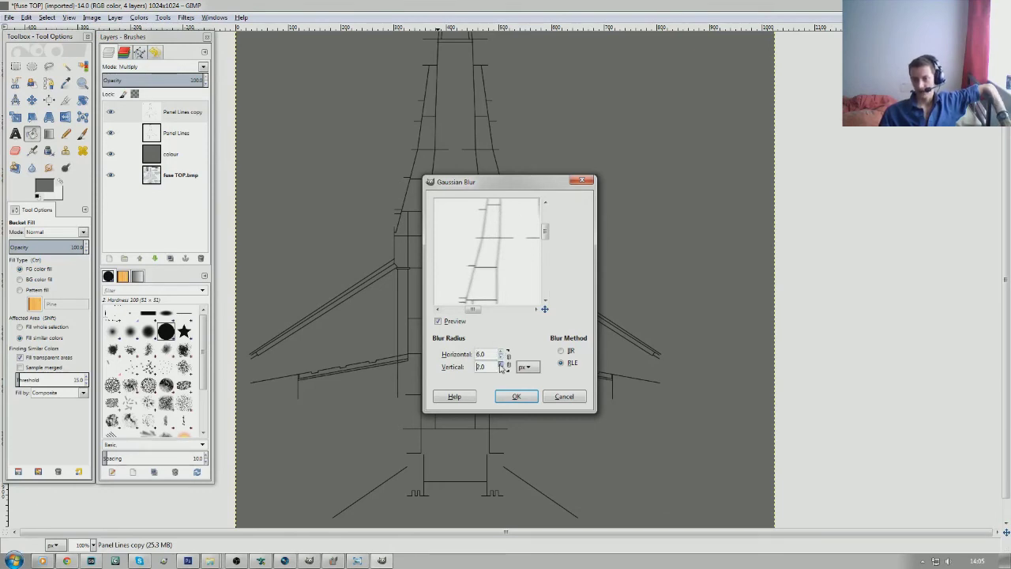
pyautogui.click(499, 369)
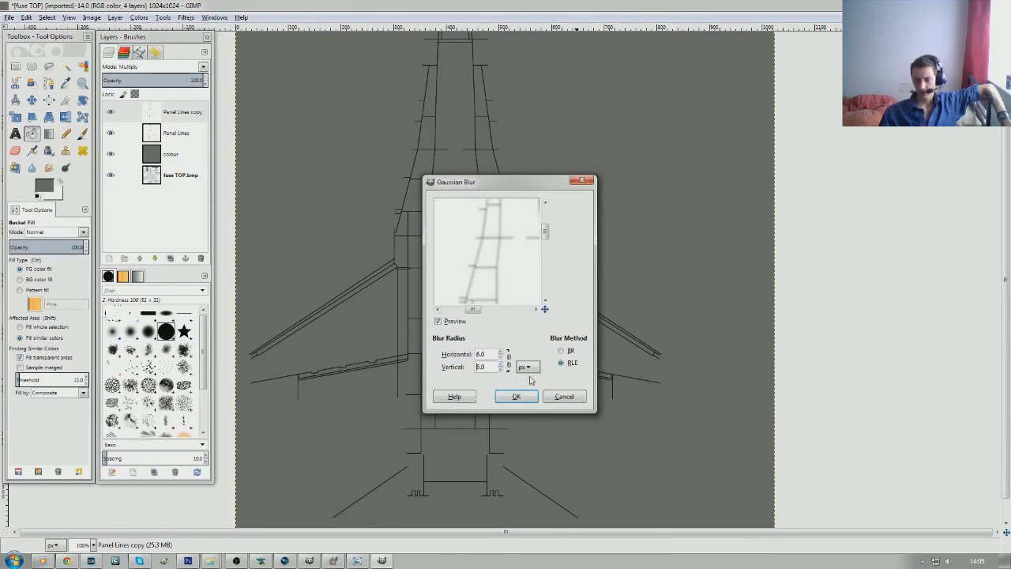
pyautogui.click(516, 395)
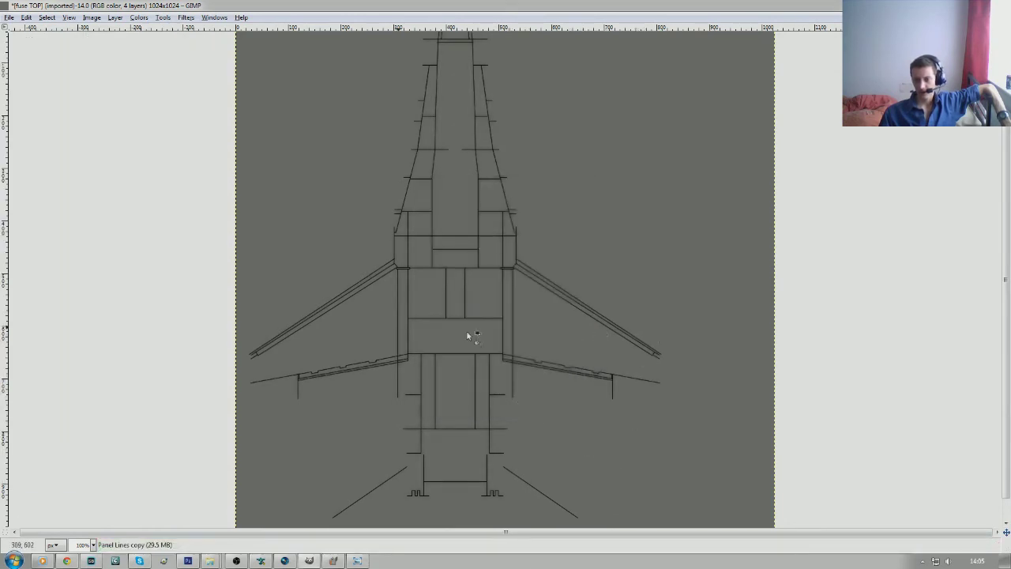
# Step: Back in GIMP, lower the Panel Lines layer opacity slightly
pyautogui.click(309, 560)
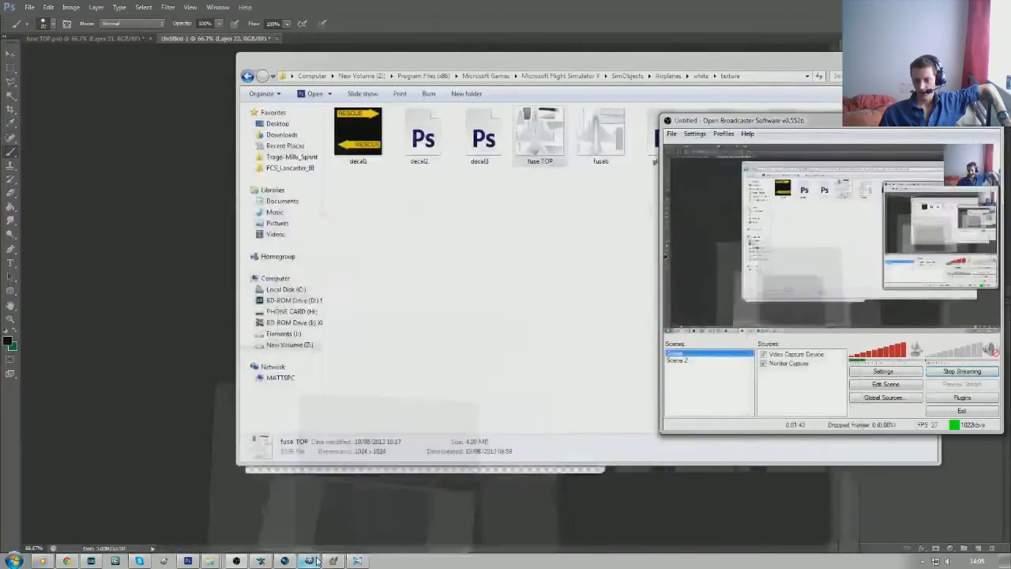
pyautogui.click(309, 560)
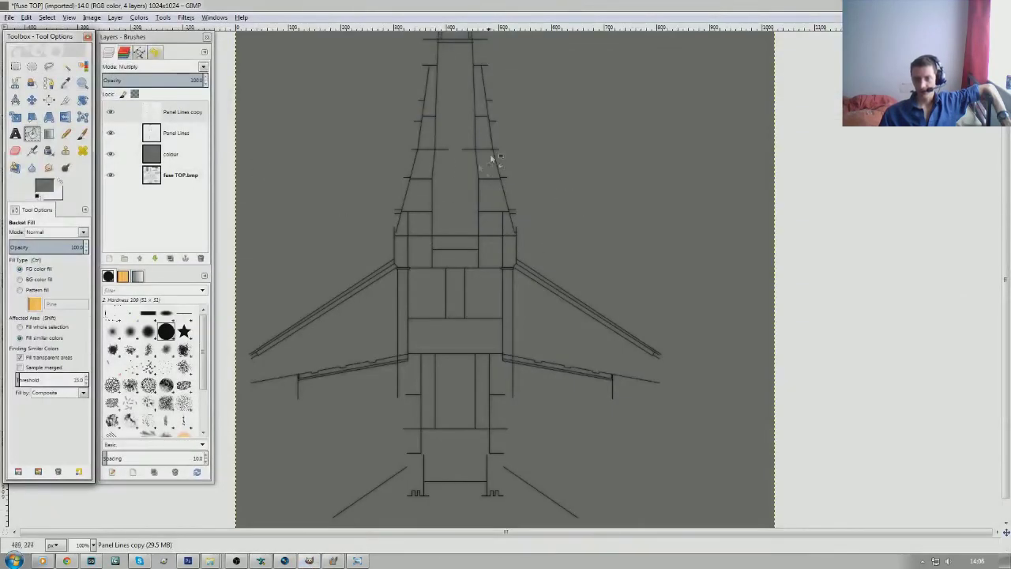
pyautogui.click(189, 142)
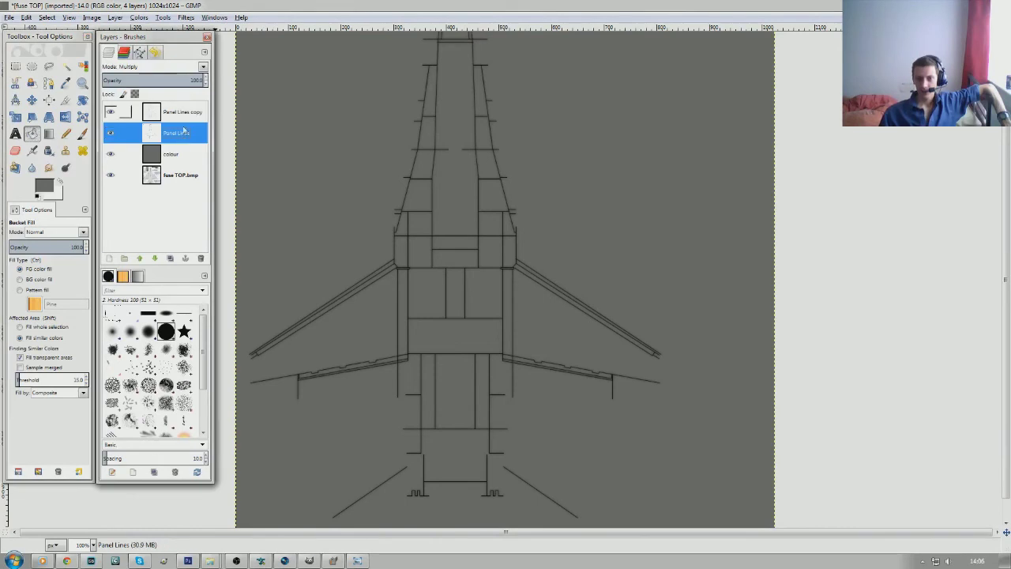
pyautogui.moveTo(180, 83); pyautogui.dragTo(105, 82)
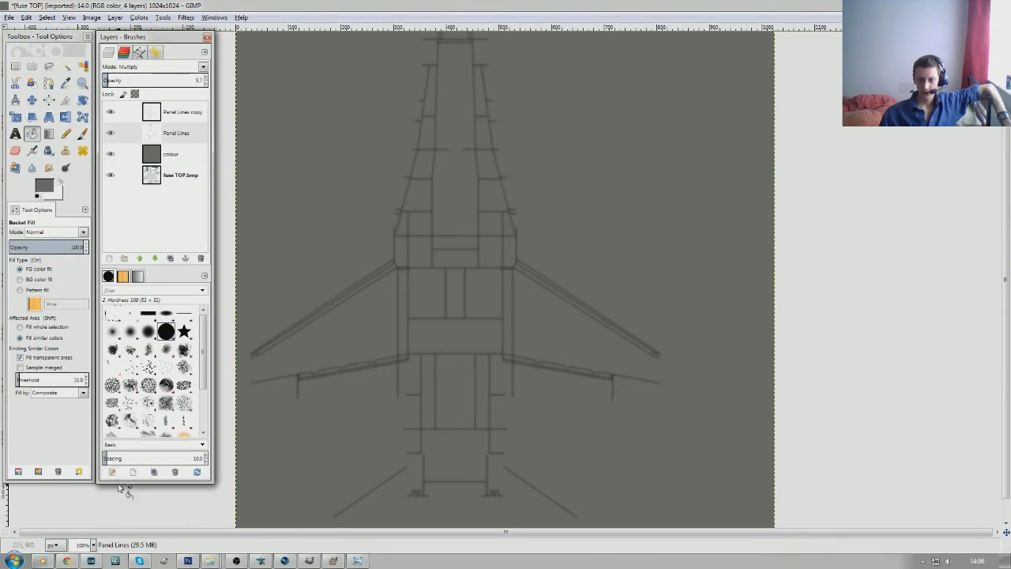
# Step: At 400% zoom, fade the Panel Lines copy opacity to about 33, then return to 100%
pyautogui.click(96, 544)
pyautogui.click(88, 458)
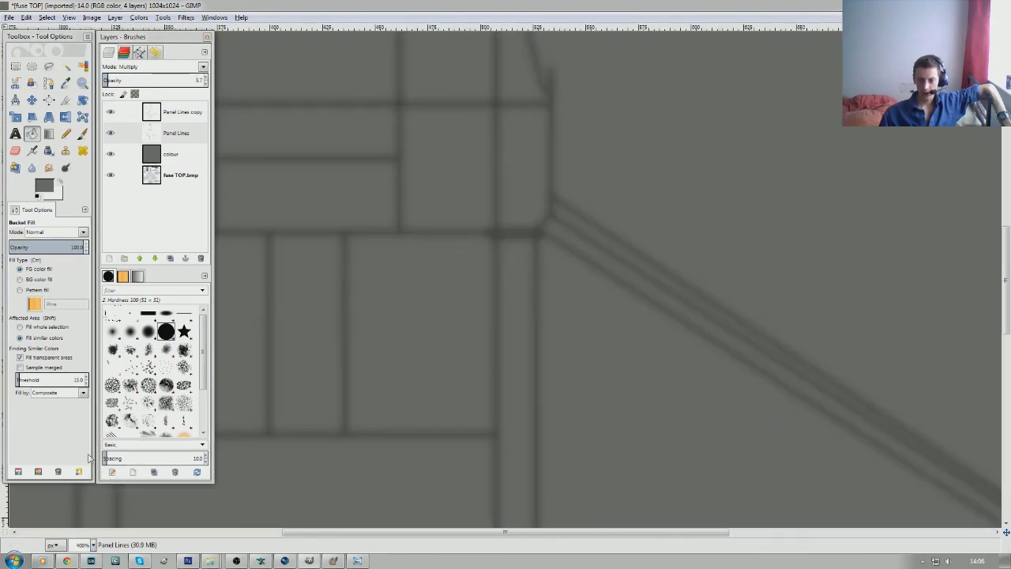
pyautogui.click(178, 116)
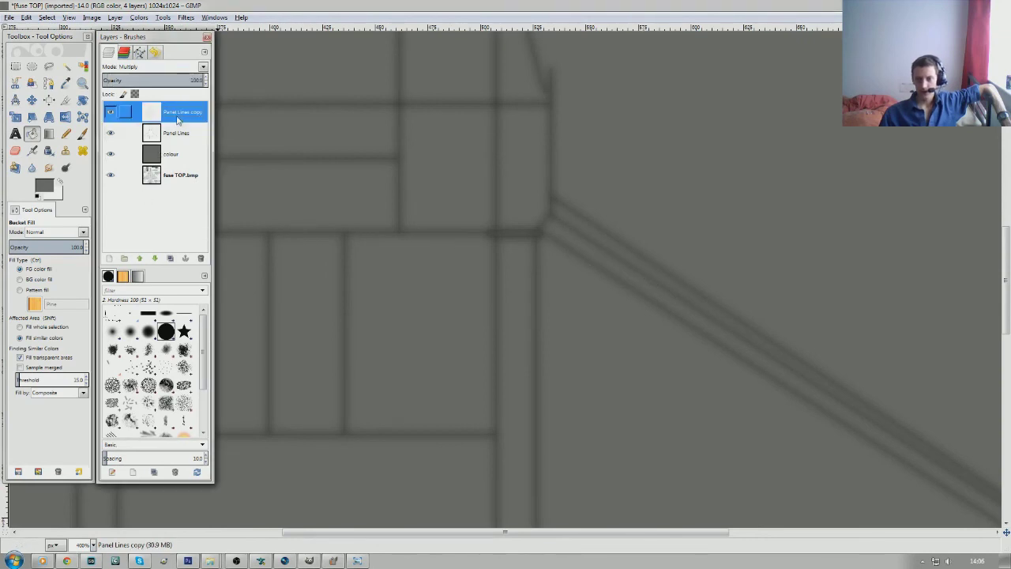
pyautogui.click(199, 79)
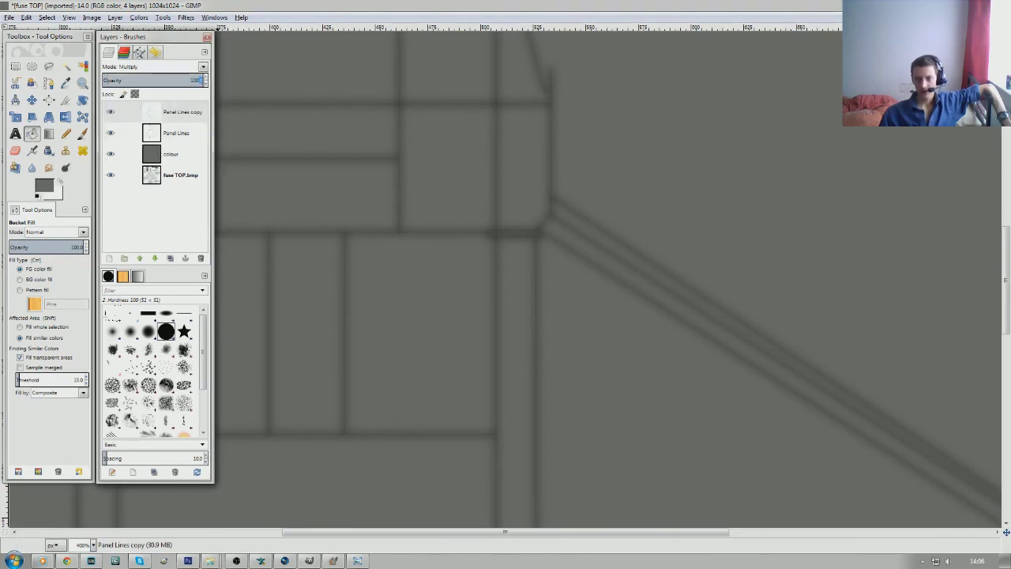
pyautogui.doubleClick(197, 80)
pyautogui.moveTo(196, 83); pyautogui.dragTo(114, 88)
pyautogui.moveTo(194, 79); pyautogui.dragTo(137, 81)
pyautogui.click(94, 545)
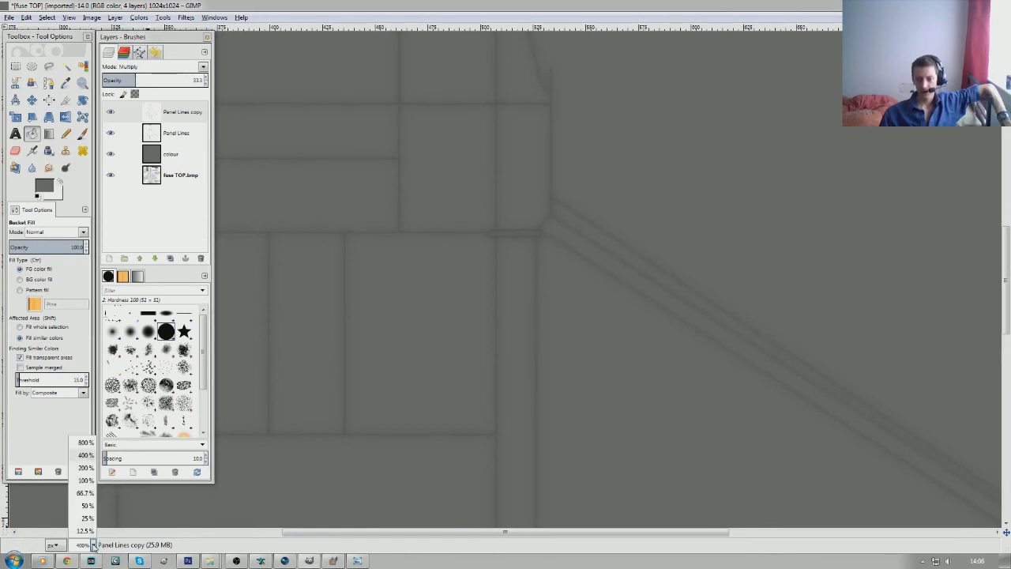
pyautogui.click(85, 480)
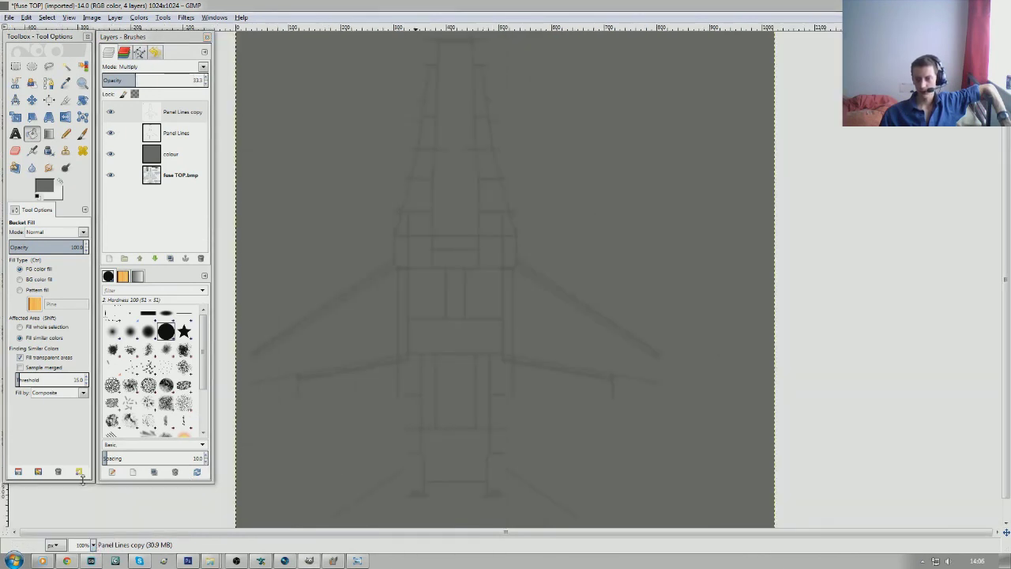